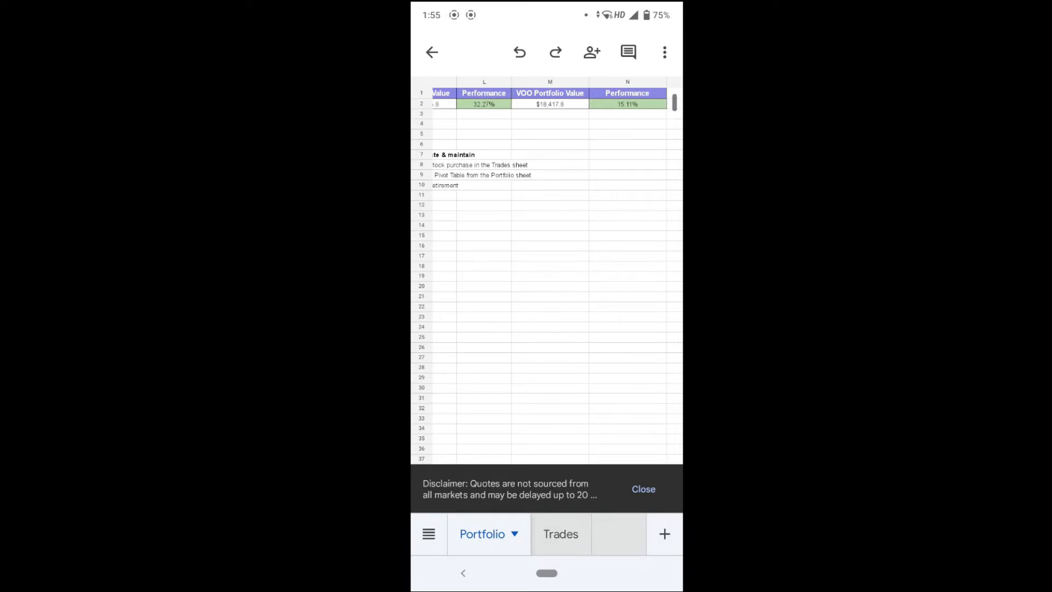
pyautogui.click(561, 533)
pyautogui.moveTo(652, 341); pyautogui.dragTo(568, 353)
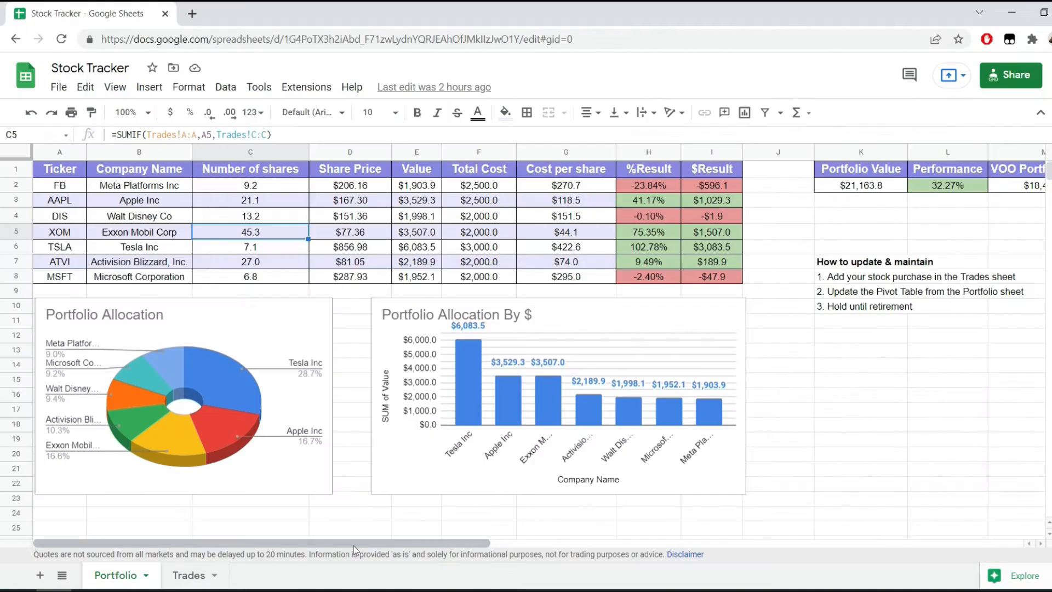
pyautogui.moveTo(354, 545); pyautogui.dragTo(389, 546)
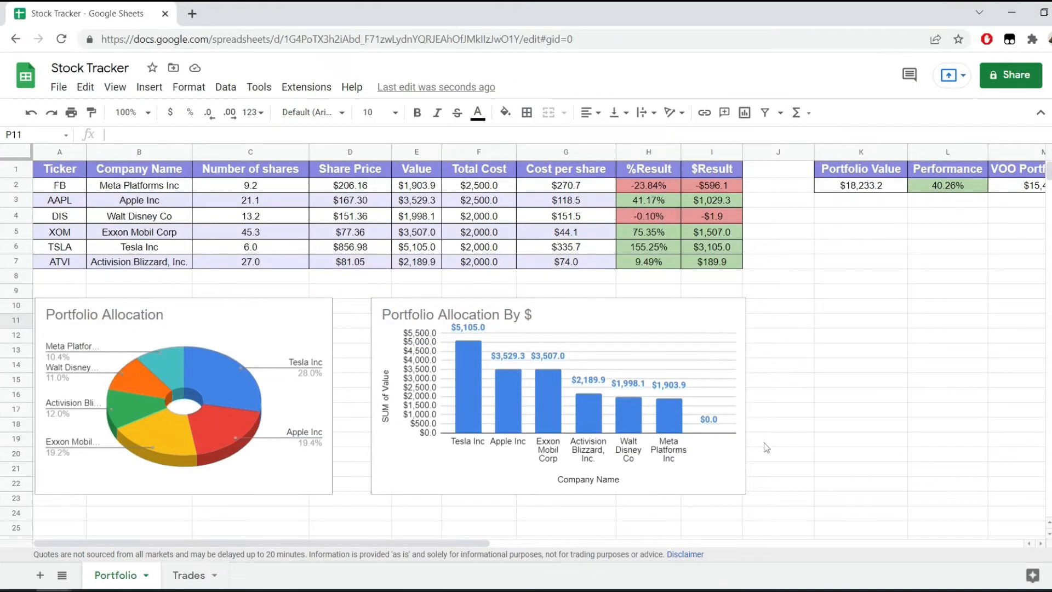
# Exclude blanks from the Value filter of the pivot table behind the Portfolio Allocation By $ chart
pyautogui.click(726, 414)
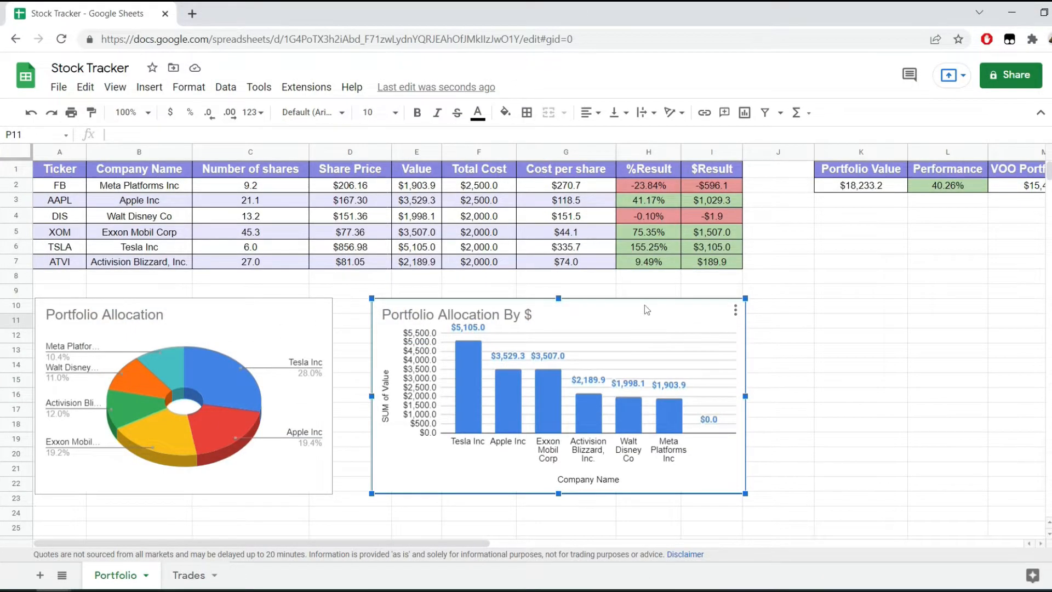
pyautogui.hscroll(10, 644, 305)
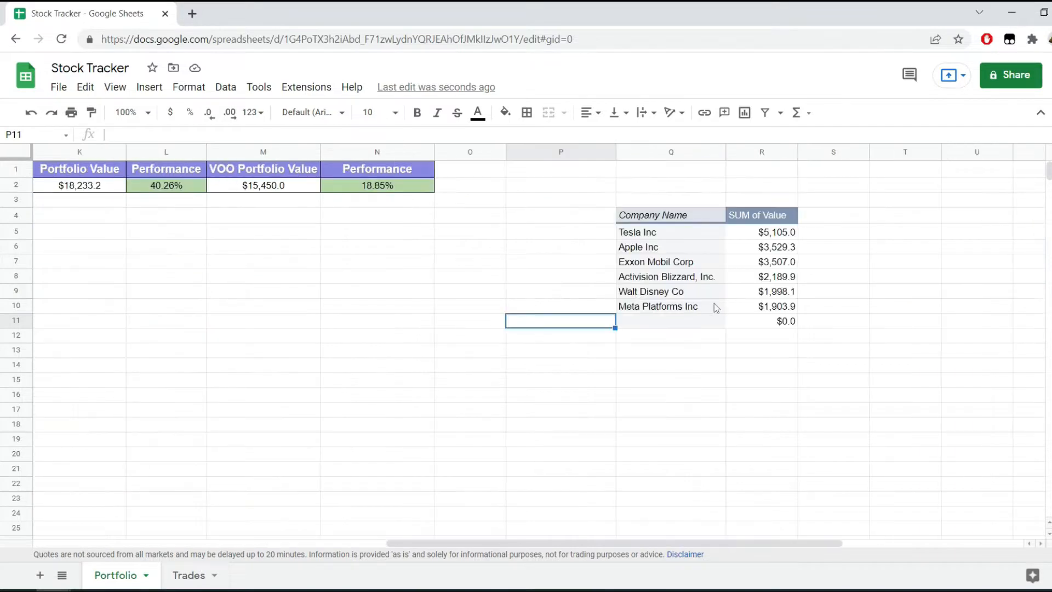
pyautogui.click(714, 303)
pyautogui.hscroll(5, 667, 258)
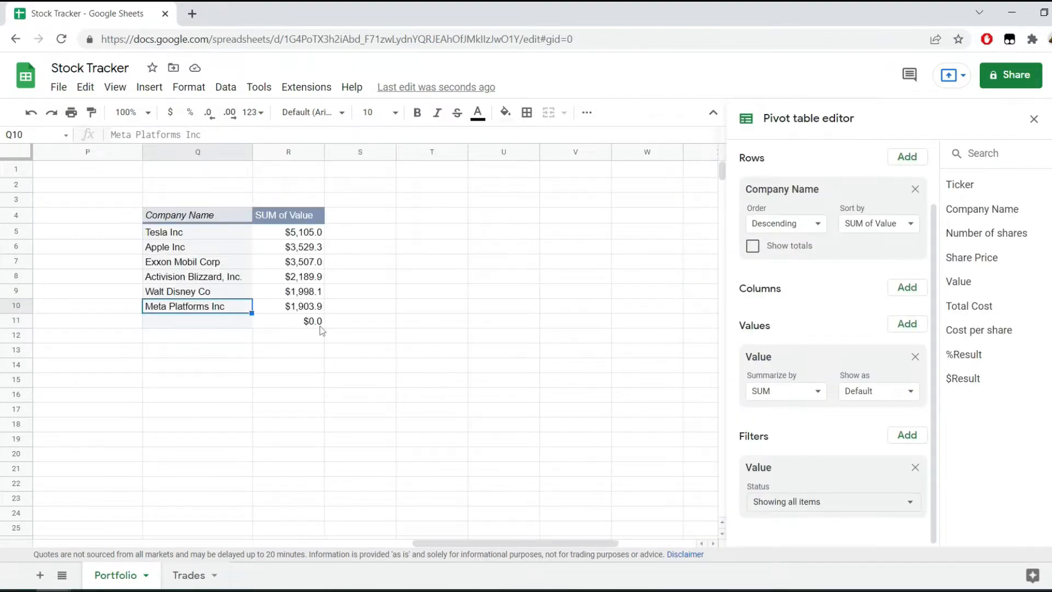
pyautogui.click(854, 502)
pyautogui.click(823, 455)
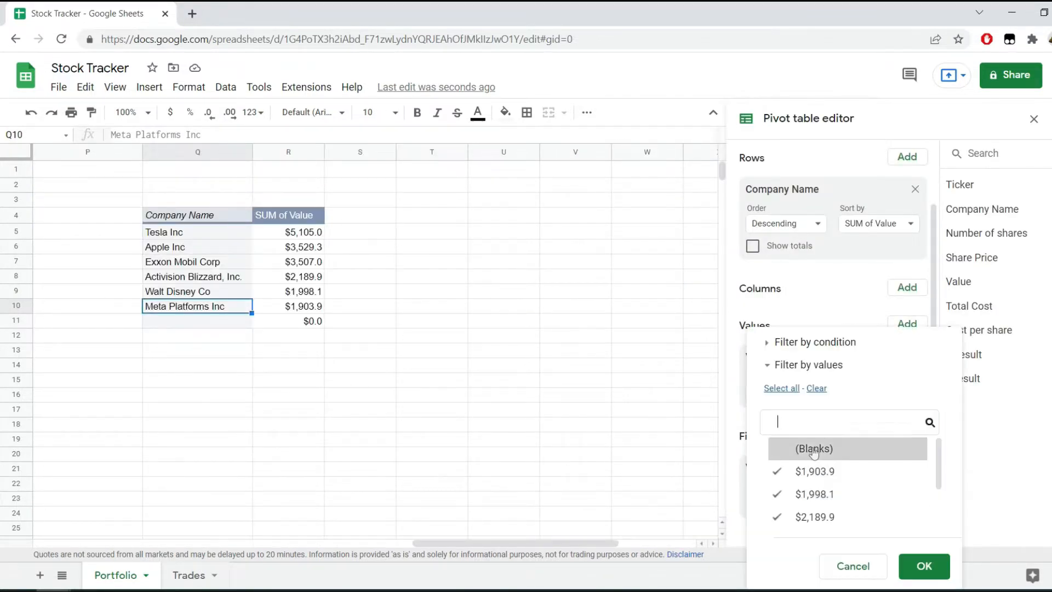
pyautogui.click(923, 565)
pyautogui.click(458, 337)
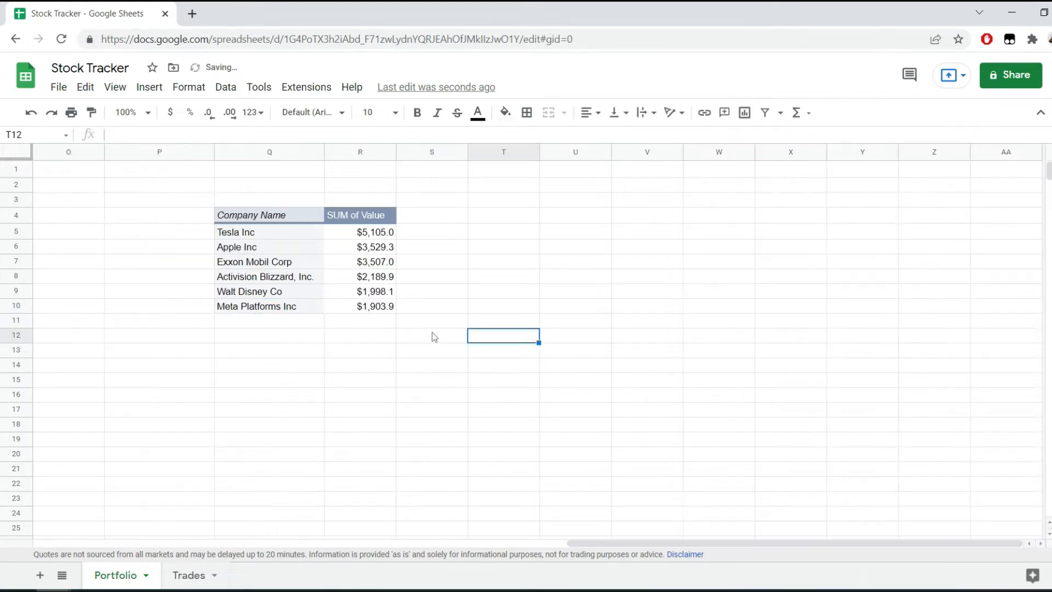
pyautogui.hscroll(-20, 433, 336)
pyautogui.click(708, 419)
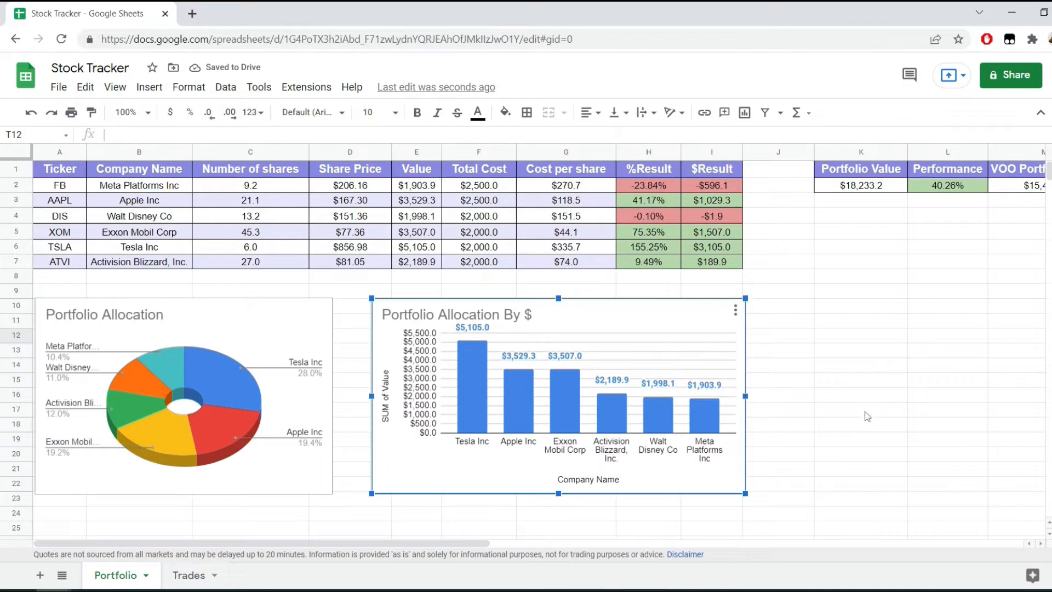
pyautogui.click(899, 307)
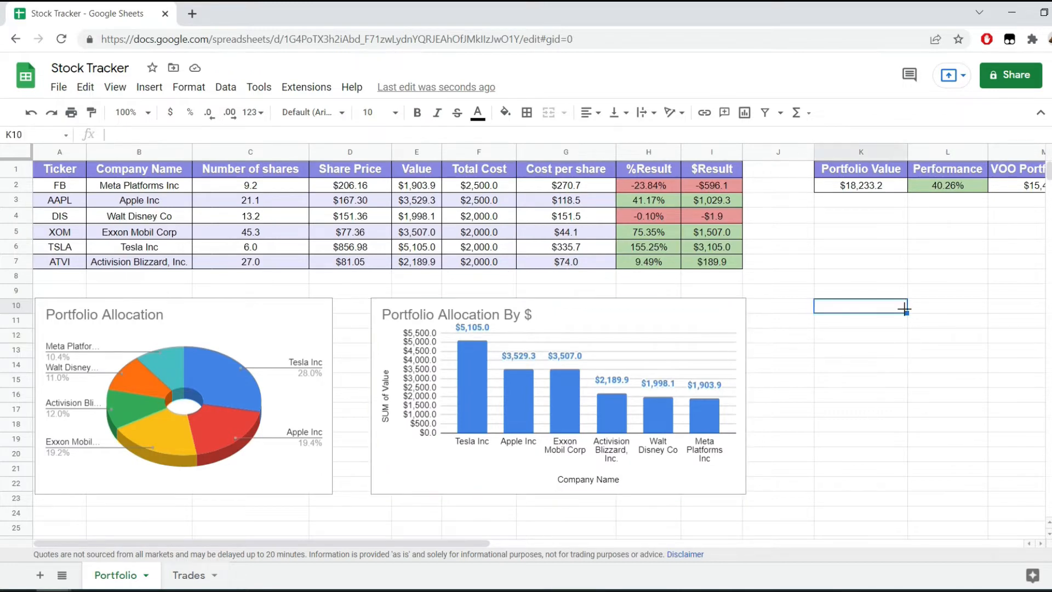
pyautogui.click(110, 247)
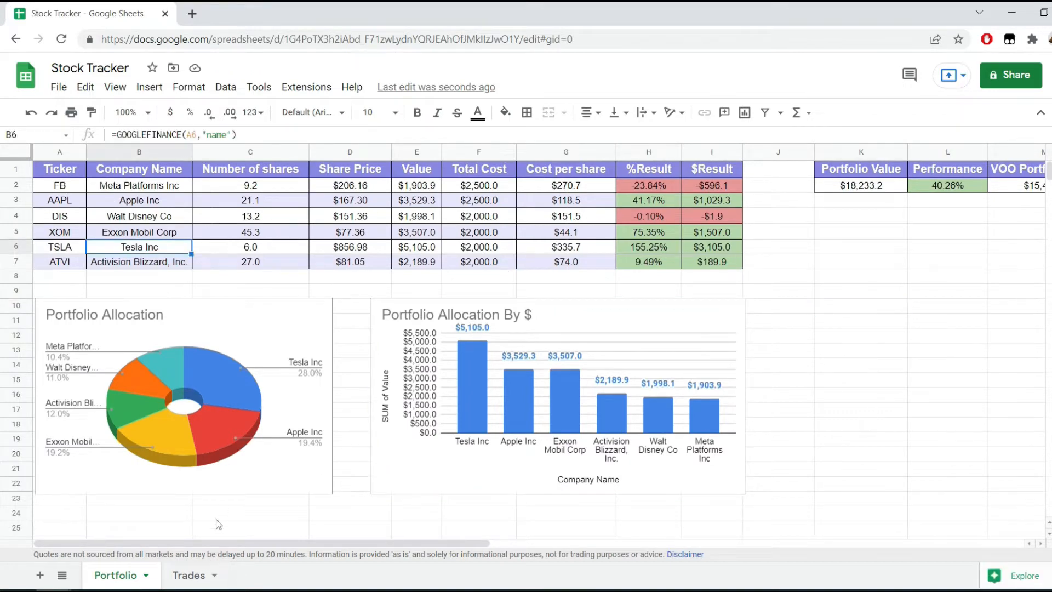
# Start a new trade in row 28 of the Trades sheet with ticker MSFT and an amount of 2000
pyautogui.click(188, 574)
pyautogui.click(101, 406)
pyautogui.hotkey('ctrl', 'Down')
pyautogui.scroll(-2, 101, 405)
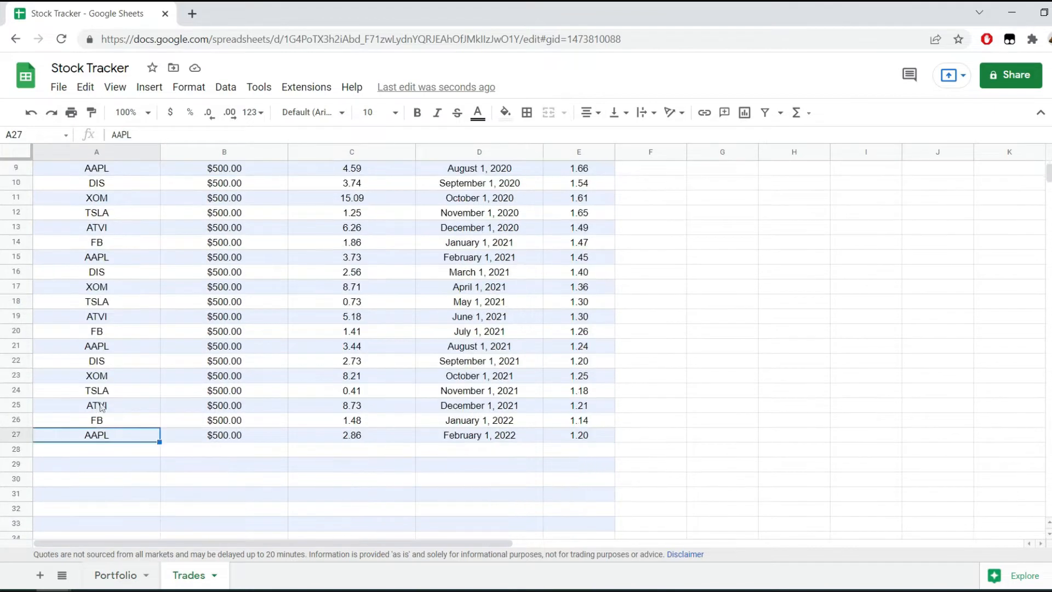
pyautogui.press('Down')
pyautogui.write('MSFT')
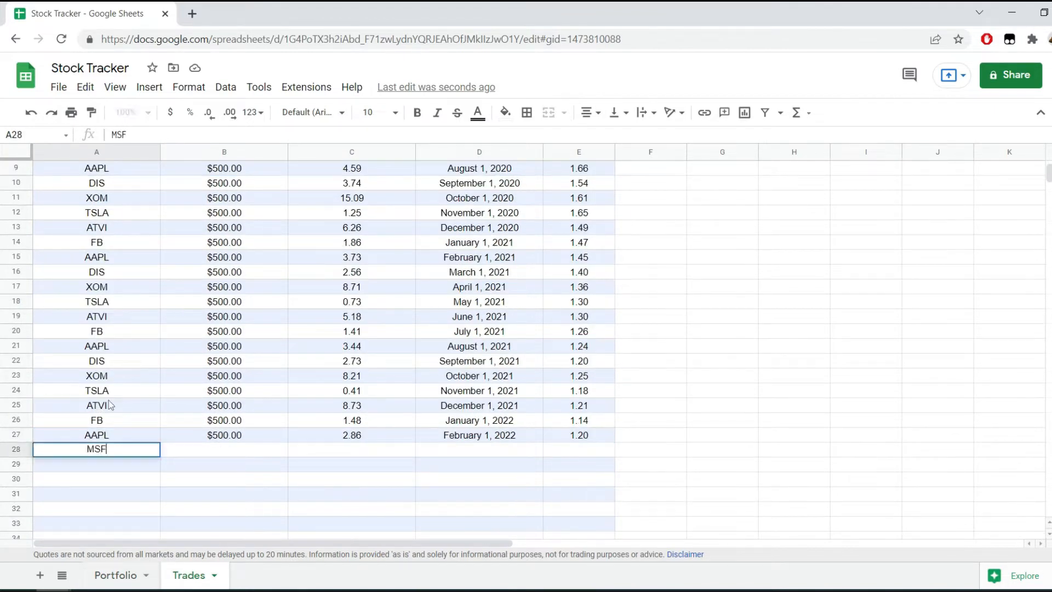
pyautogui.press('Tab')
pyautogui.write('2000')
pyautogui.press('Tab')
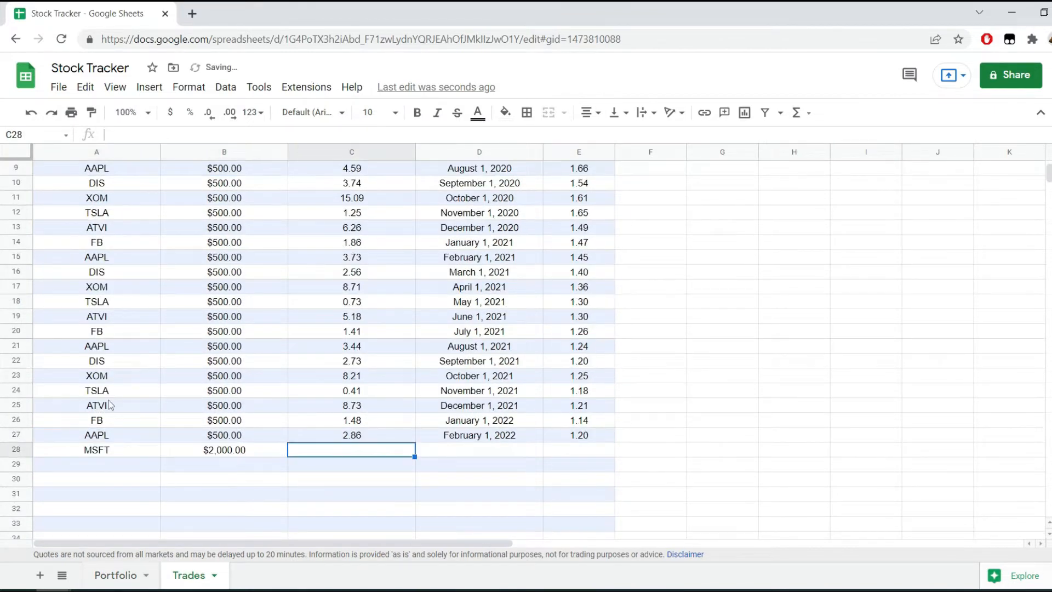
# Fill the formulas in columns C and E of the Trades sheet down from row 27 to row 28
pyautogui.press('Tab')
pyautogui.press('Left')
pyautogui.hotkey('ctrl', 'd')
pyautogui.press('Right')
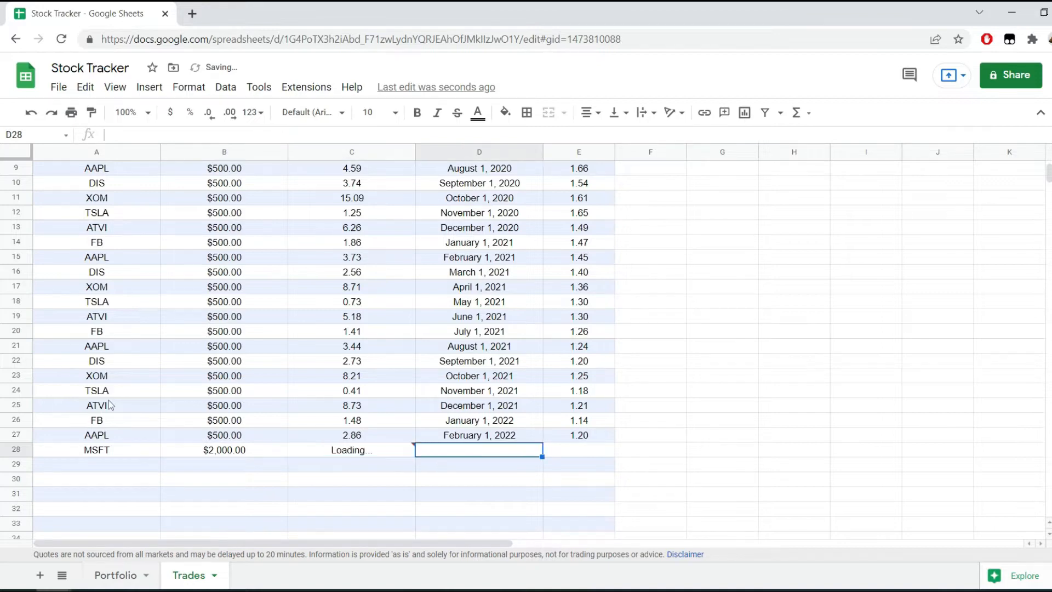
pyautogui.press('Right')
pyautogui.hotkey('ctrl', 'd')
# Fill the trade date from D27 down to D28 and change it to February 14, 2022
pyautogui.press('Left')
pyautogui.hotkey('ctrl', 'd')
pyautogui.press('Return')
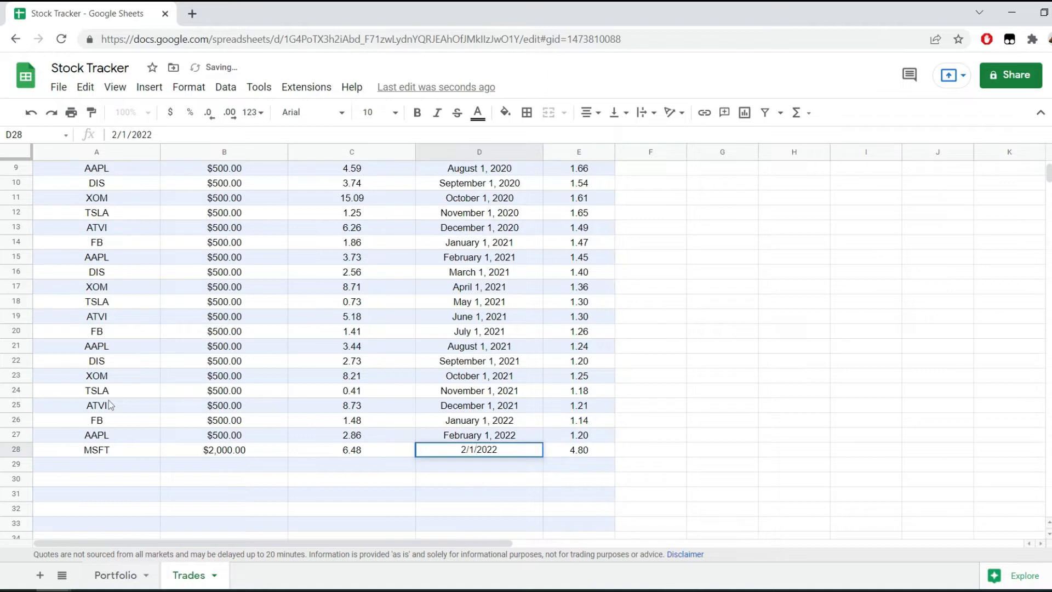
pyautogui.write('4')
pyautogui.press('Return')
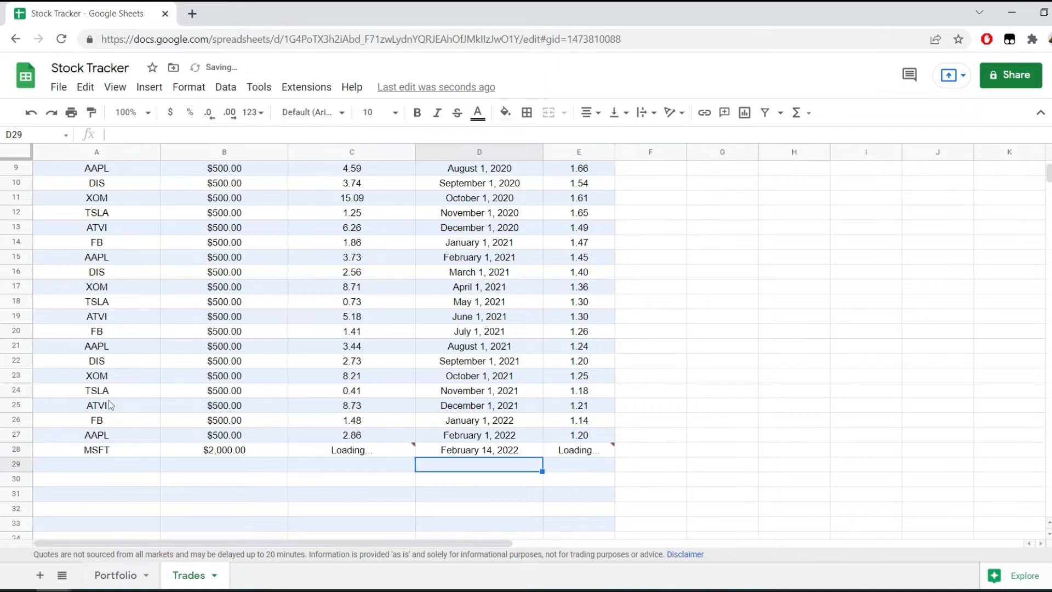
pyautogui.press('Right')
pyautogui.press('Up')
pyautogui.hotkey('shift', 'Home')
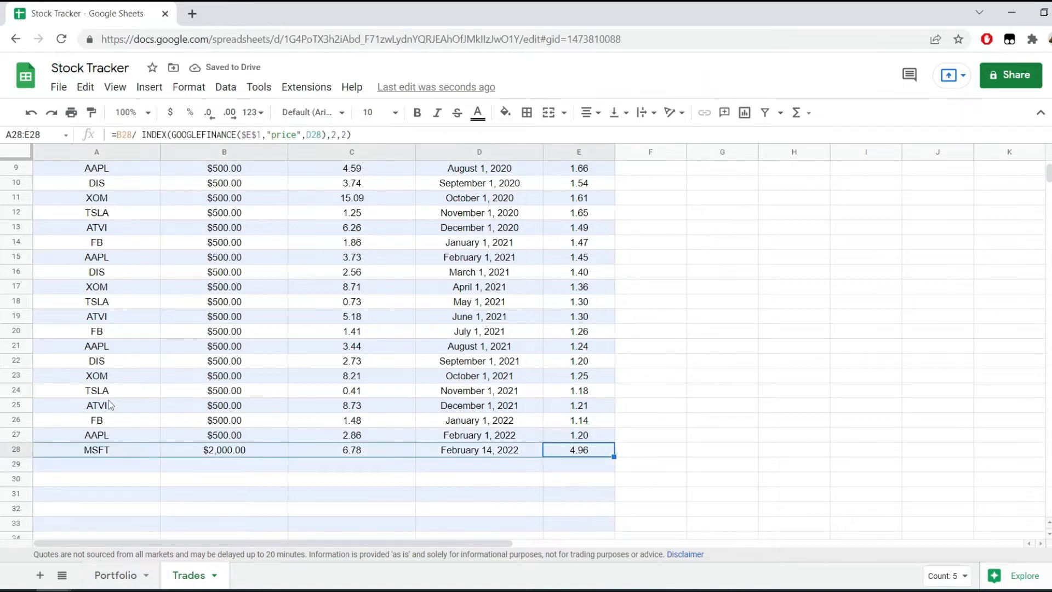
pyautogui.click(241, 421)
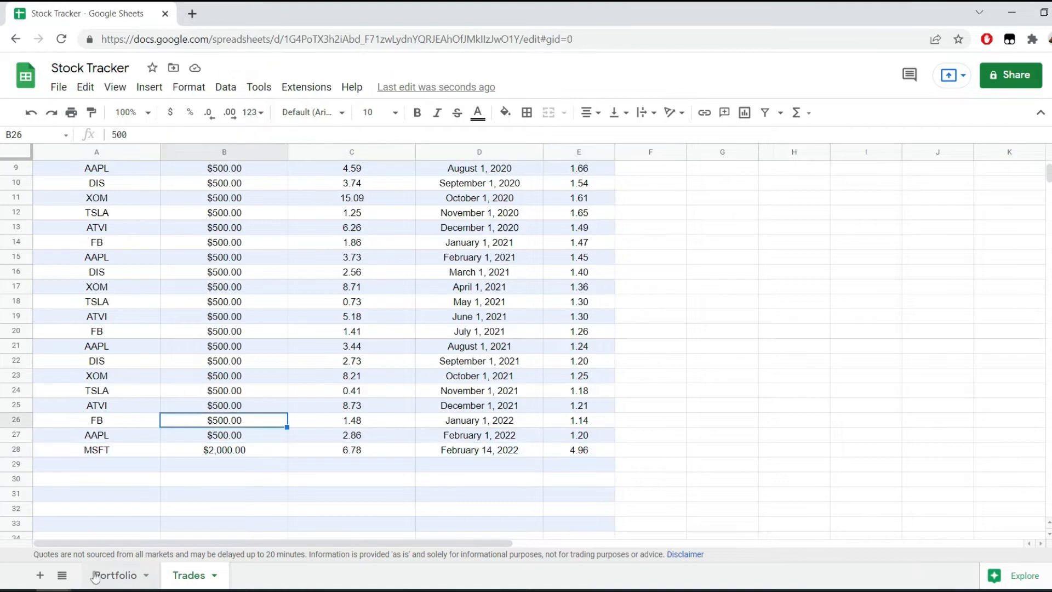
# On the Portfolio sheet, copy the Tesla row's cells B6:I6 into B8:I8 for the MSFT holding
pyautogui.click(113, 574)
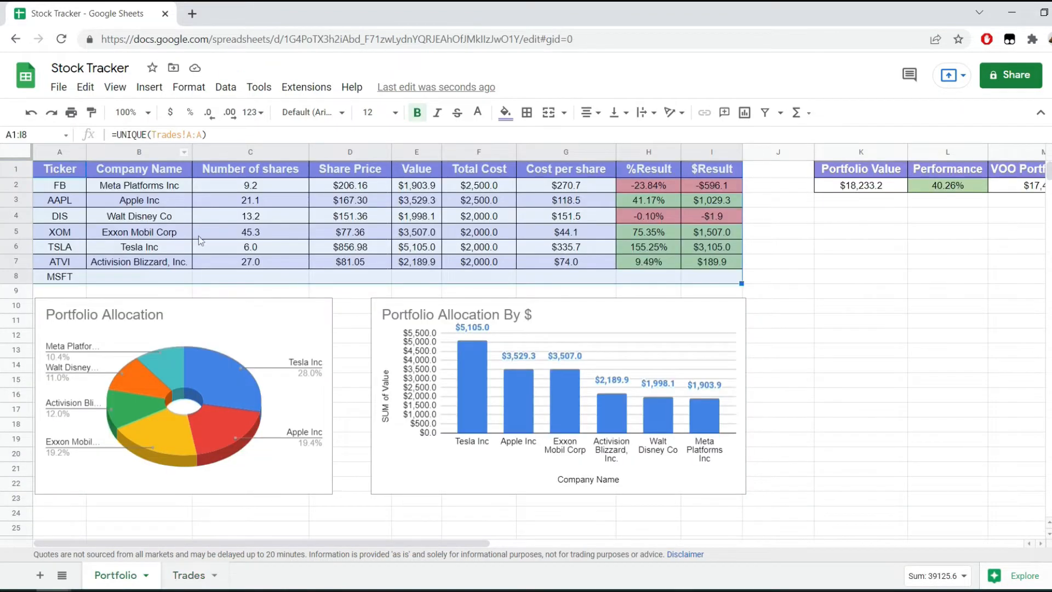
pyautogui.click(825, 299)
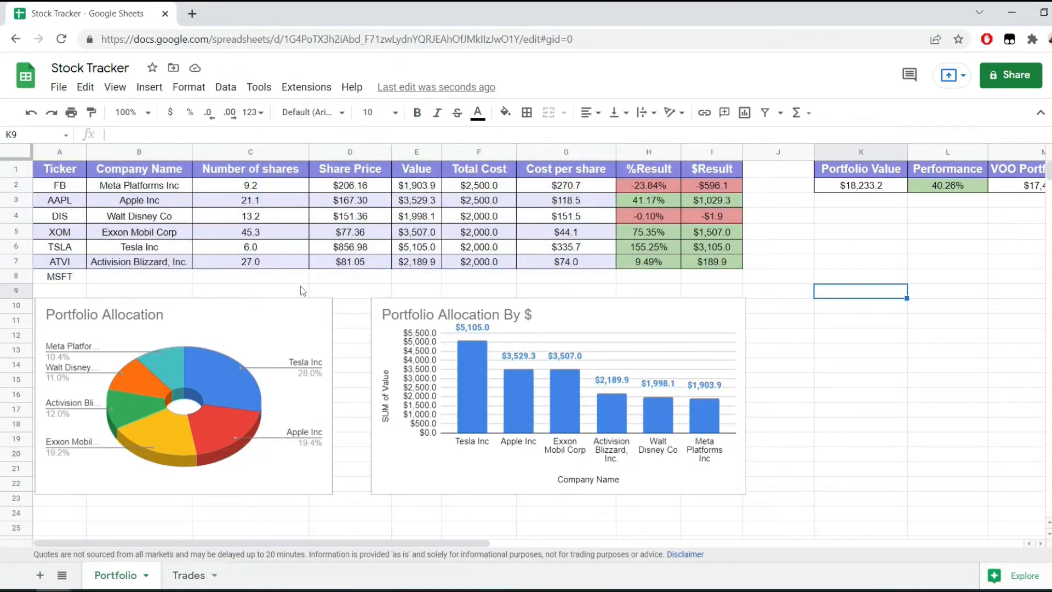
pyautogui.click(65, 277)
pyautogui.click(143, 247)
pyautogui.hotkey('shift', 'ctrl', 'Right')
pyautogui.hotkey('ctrl', 'c')
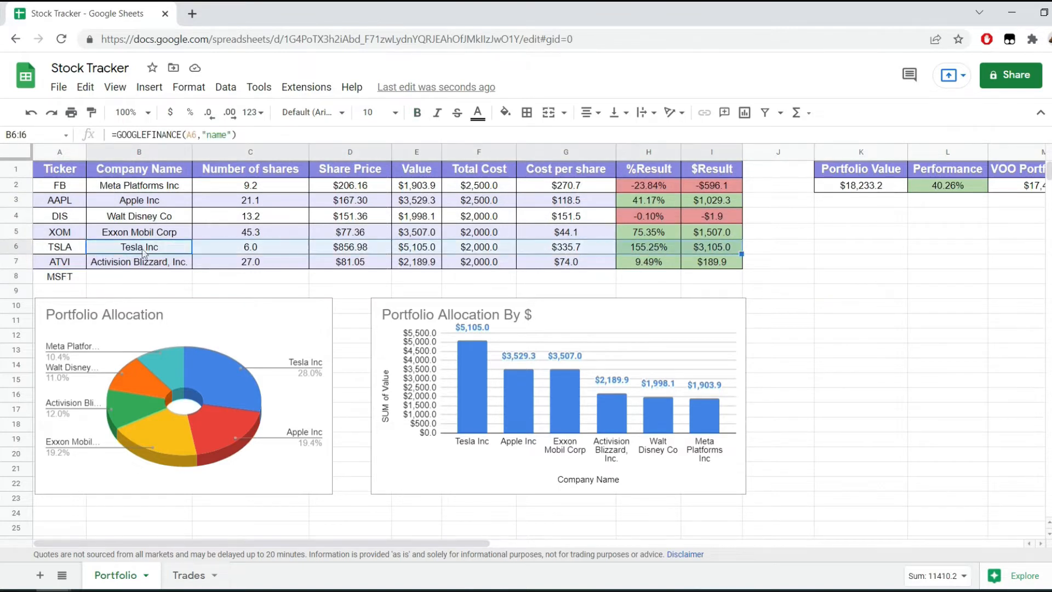
pyautogui.press('Down')
pyautogui.press('Down')
pyautogui.hotkey('ctrl', 'v')
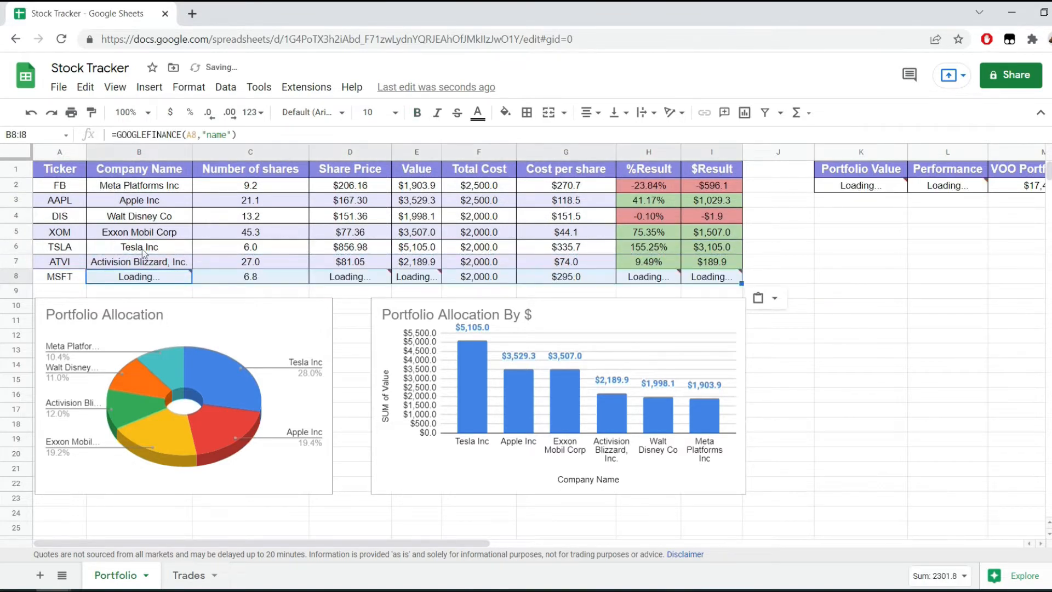
# Apply only the formatting of ticker cell A6 to the MSFT ticker cell A8
pyautogui.press('Up')
pyautogui.press('Left')
pyautogui.press('Down')
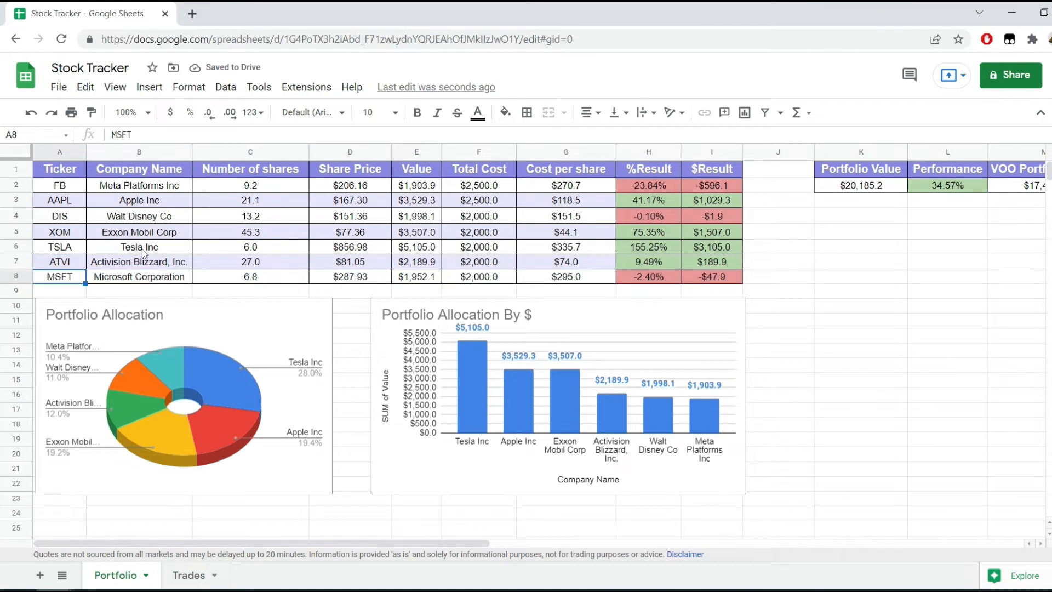
pyautogui.press('Up')
pyautogui.press('Up')
pyautogui.hotkey('ctrl', 'c')
pyautogui.press('Down')
pyautogui.press('Down')
pyautogui.hotkey('ctrl', 'alt', 'v')
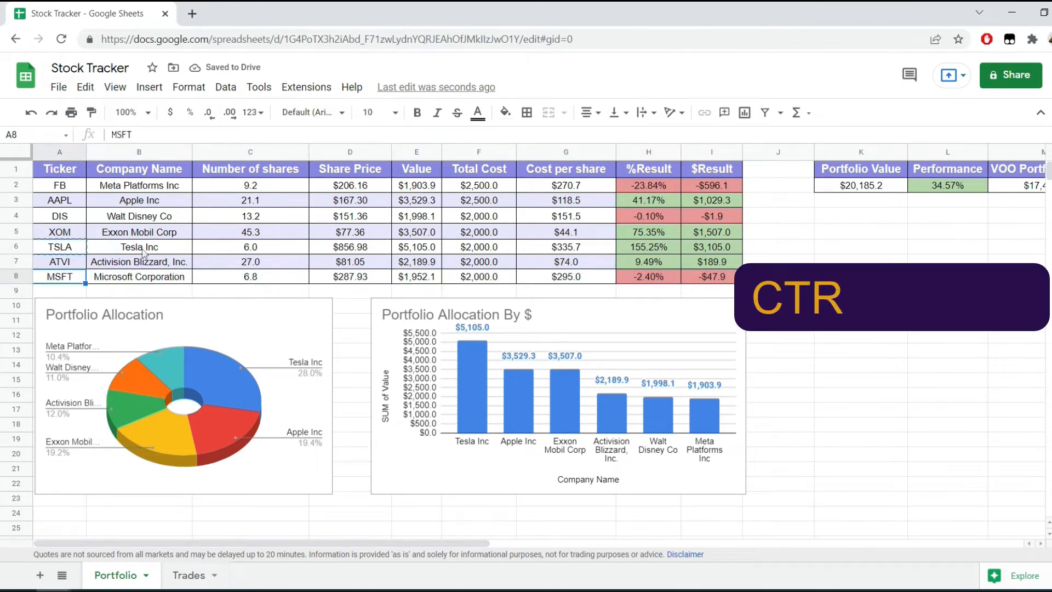
pyautogui.press('Right')
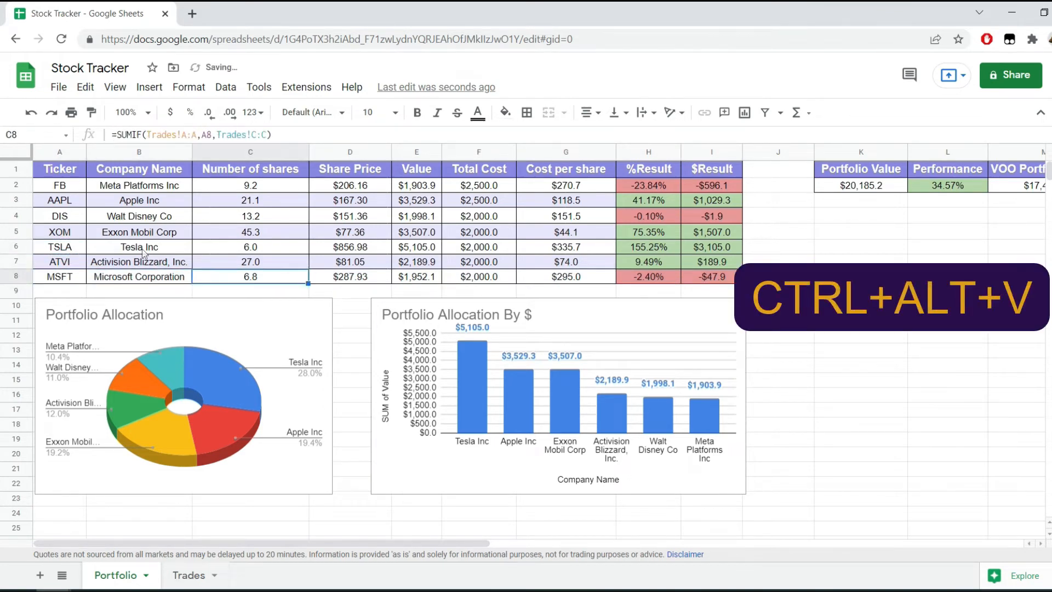
# Update the pivot table's Value filter to include every value, including $1,952.1, except blanks, and check both allocation charts
pyautogui.click(142, 249)
pyautogui.click(277, 315)
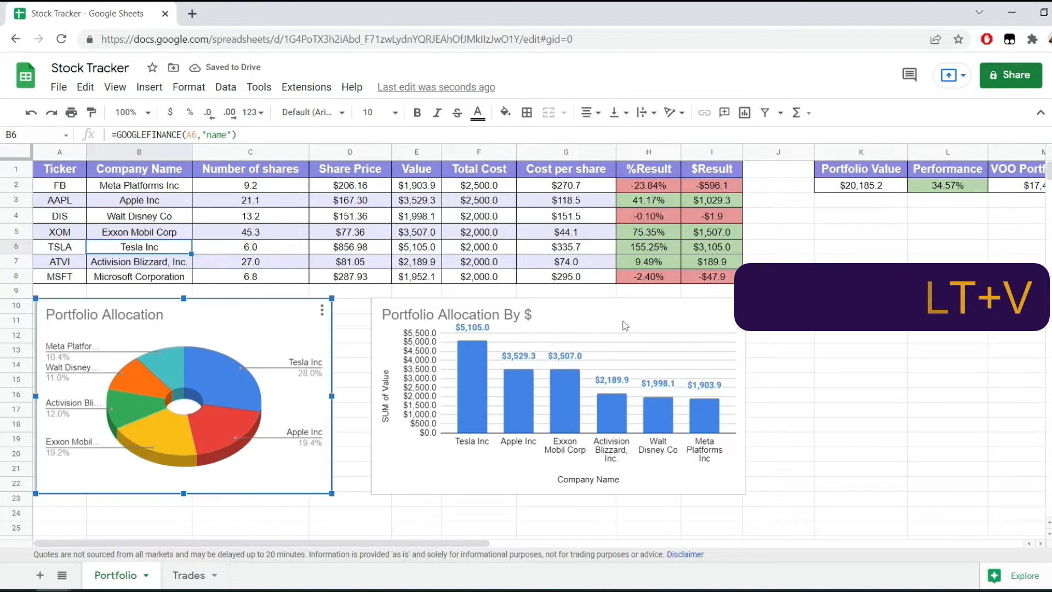
pyautogui.hscroll(10, 341, 241)
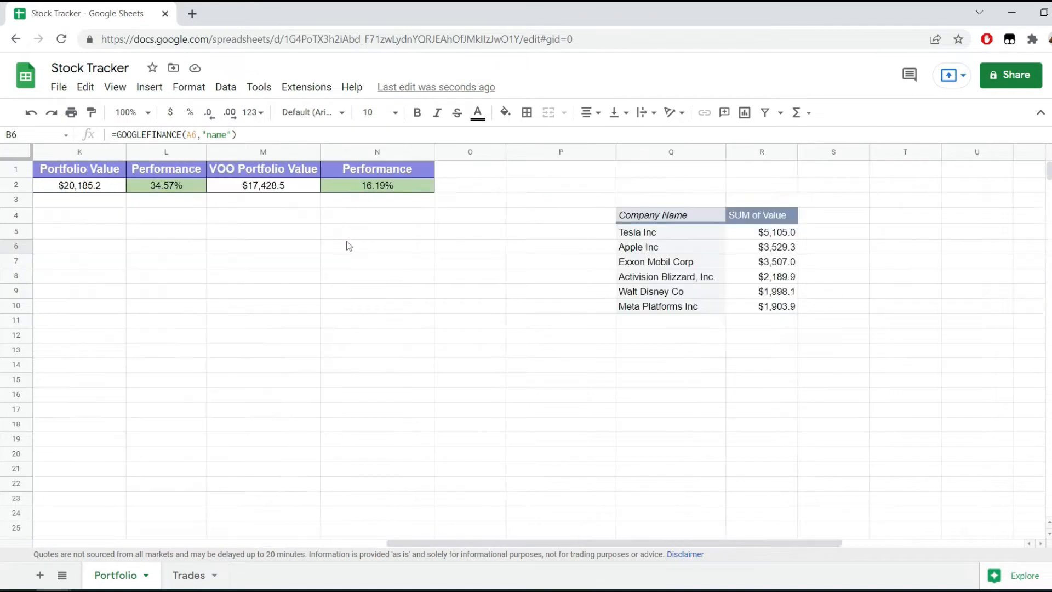
pyautogui.click(737, 231)
pyautogui.click(877, 502)
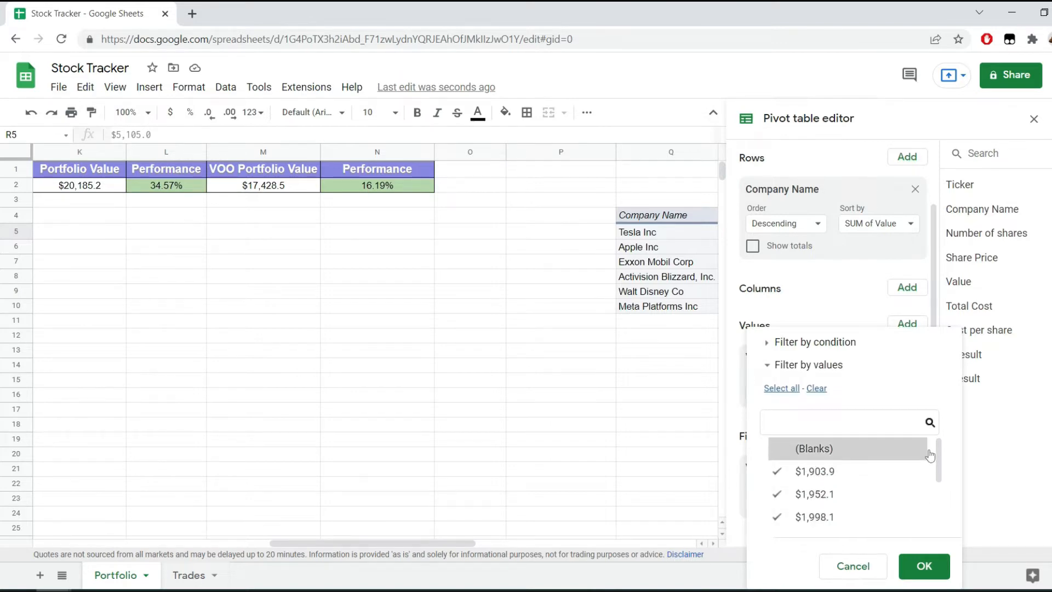
pyautogui.scroll(-3, 877, 479)
pyautogui.click(925, 566)
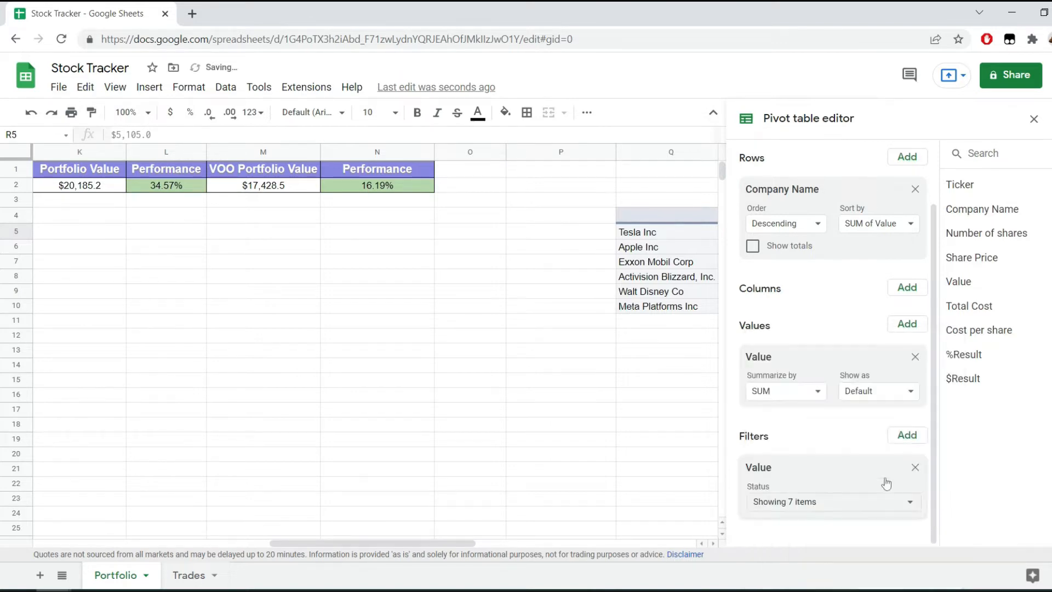
pyautogui.click(658, 348)
pyautogui.hscroll(-10, 597, 311)
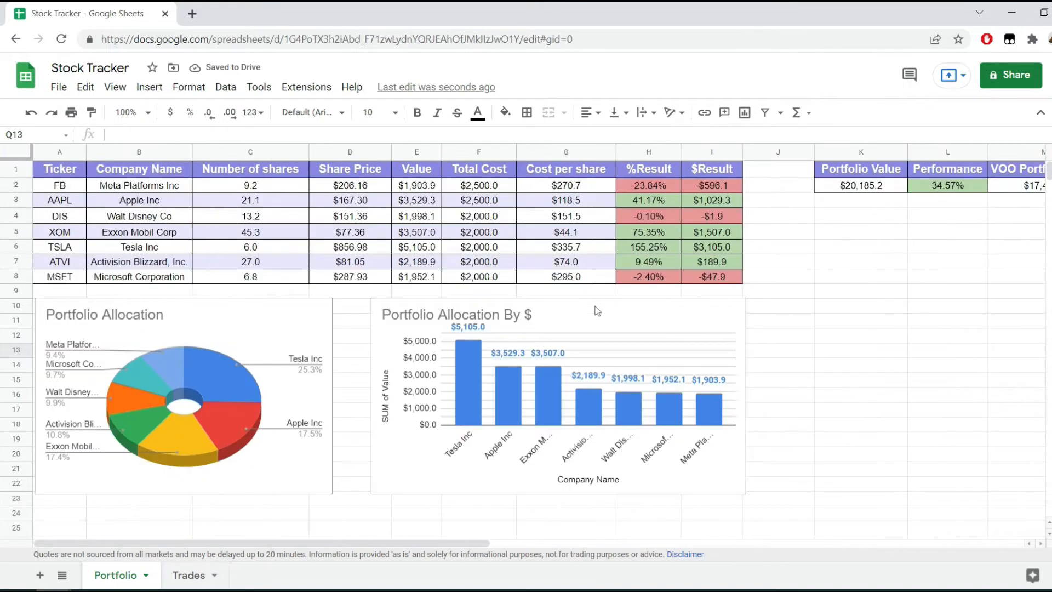
pyautogui.click(74, 369)
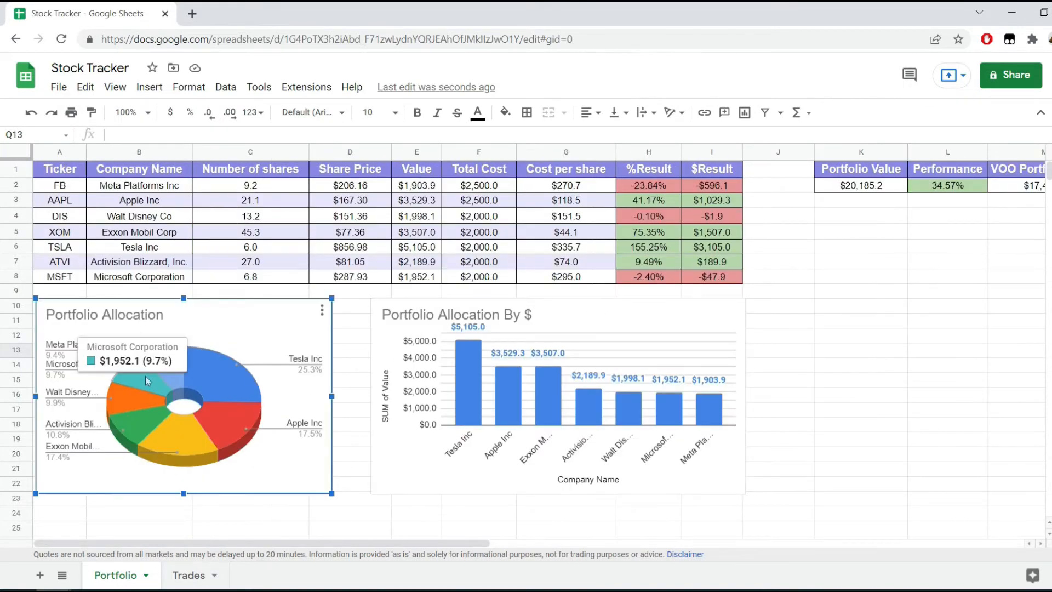
pyautogui.click(674, 410)
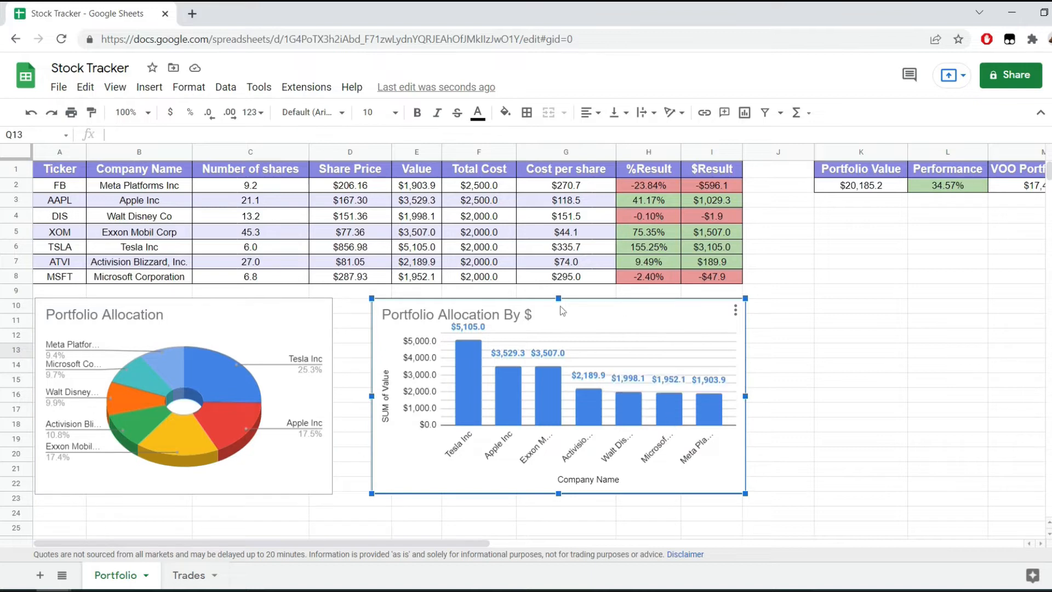
# On the Trades sheet, start a new trade in row 29 with ticker TSLA and an amount of $1,000
pyautogui.click(198, 578)
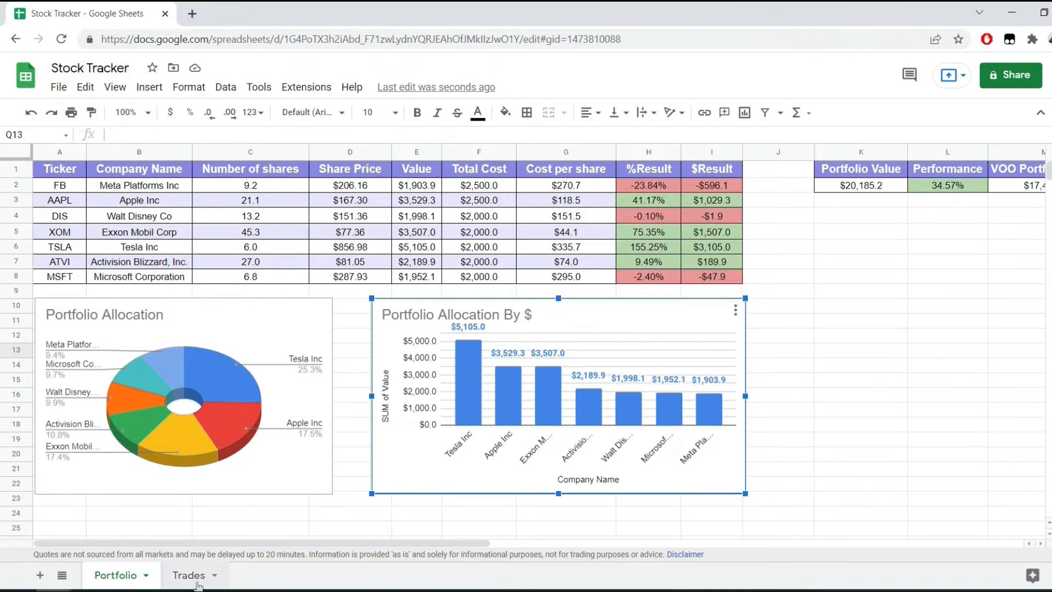
pyautogui.click(90, 274)
pyautogui.hotkey('ctrl', 'Down')
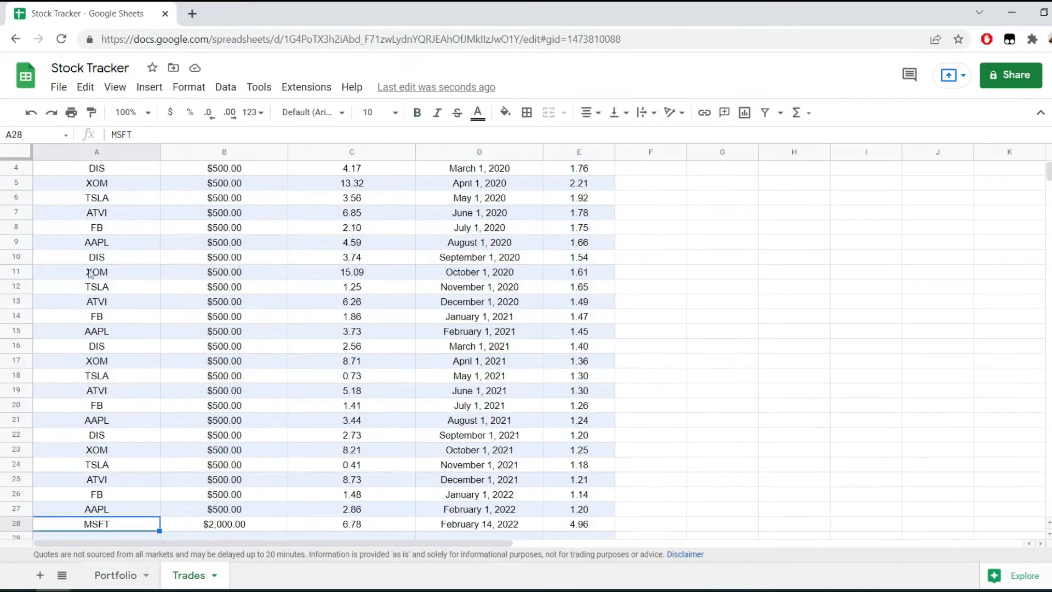
pyautogui.press('Down')
pyautogui.write('TSLA')
pyautogui.press('Tab')
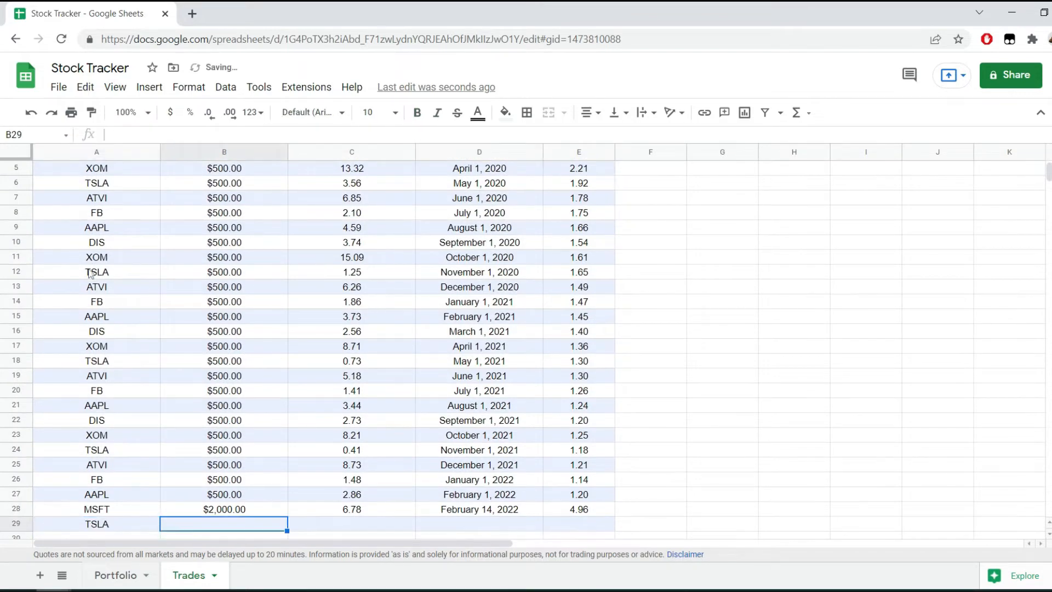
pyautogui.write('1000')
pyautogui.press('Tab')
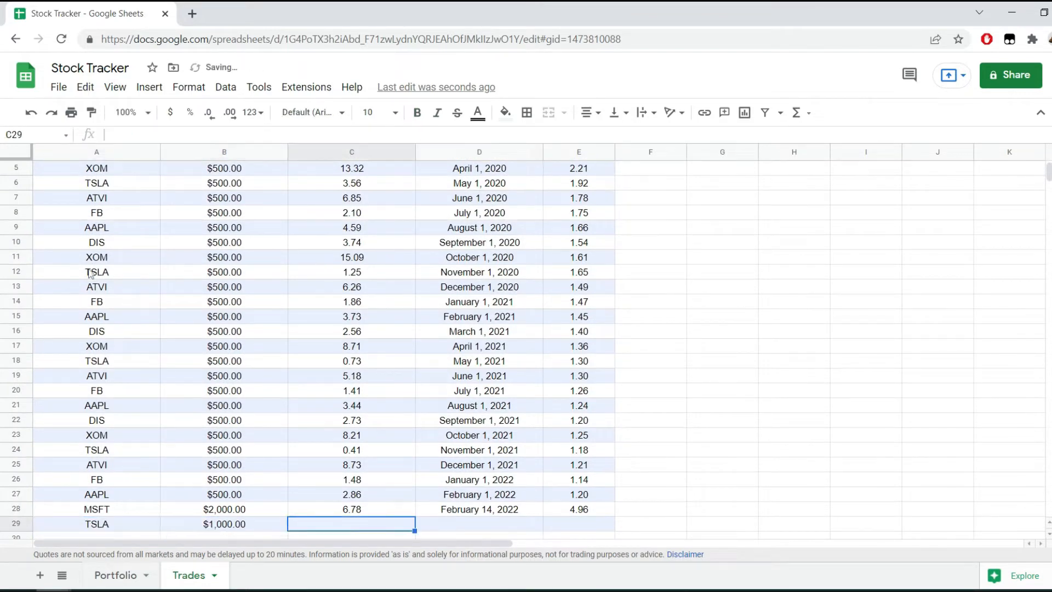
# Complete trade row 29 with the shares formula, the date February 14, 2022 and the VOO formula, and select A29:E29
pyautogui.hotkey('ctrl', 'v')
pyautogui.press('Tab')
pyautogui.hotkey('ctrl', ';')
pyautogui.press('Tab')
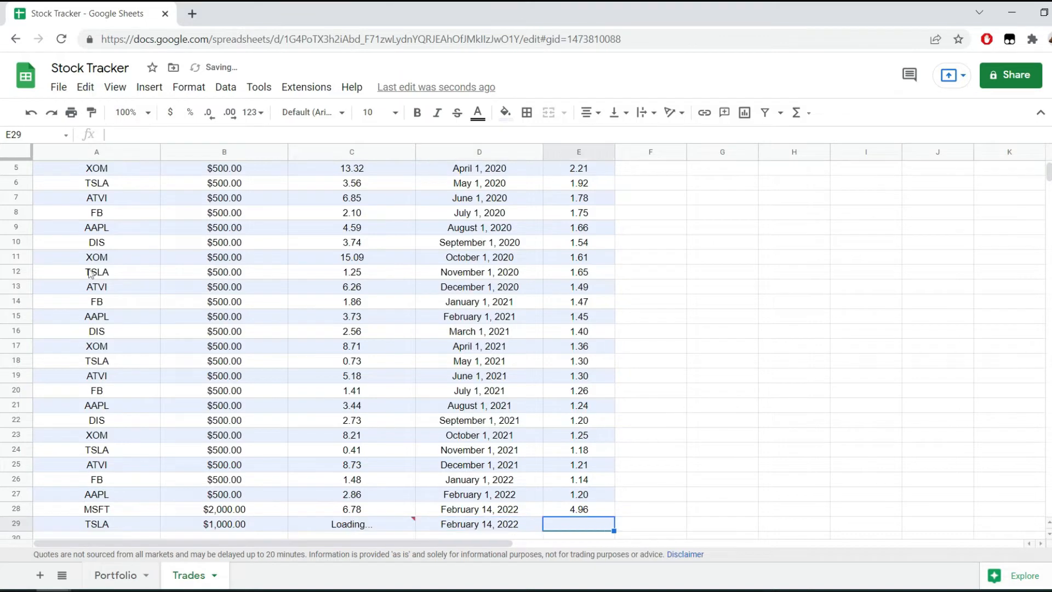
pyautogui.hotkey('ctrl', 'v')
pyautogui.moveTo(103, 527); pyautogui.dragTo(578, 525)
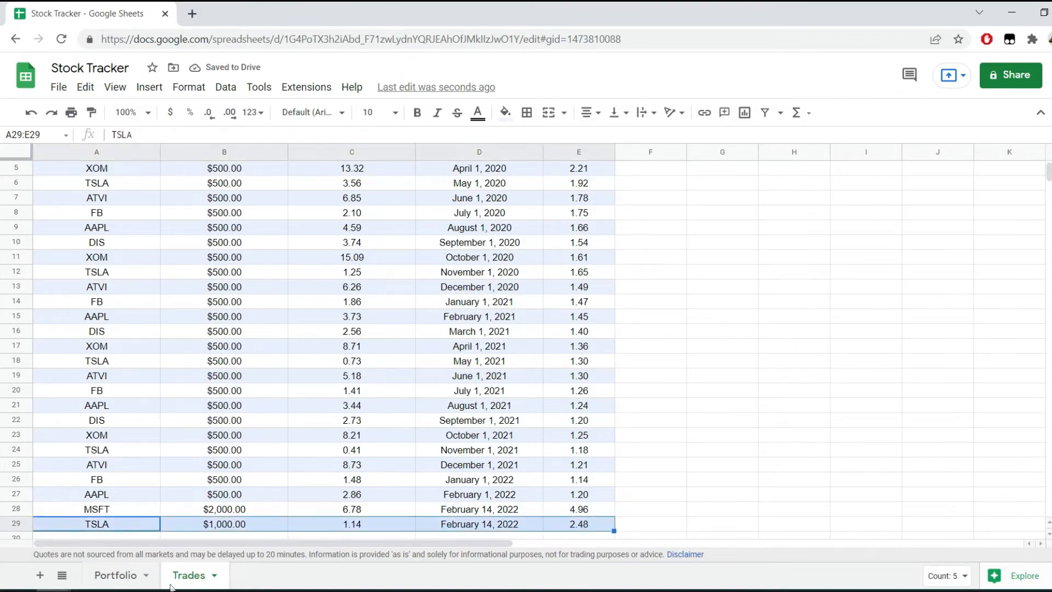
# On the Portfolio sheet, check the Tesla row's figures and whether Tesla appears in the Portfolio Allocation By $ chart
pyautogui.click(117, 575)
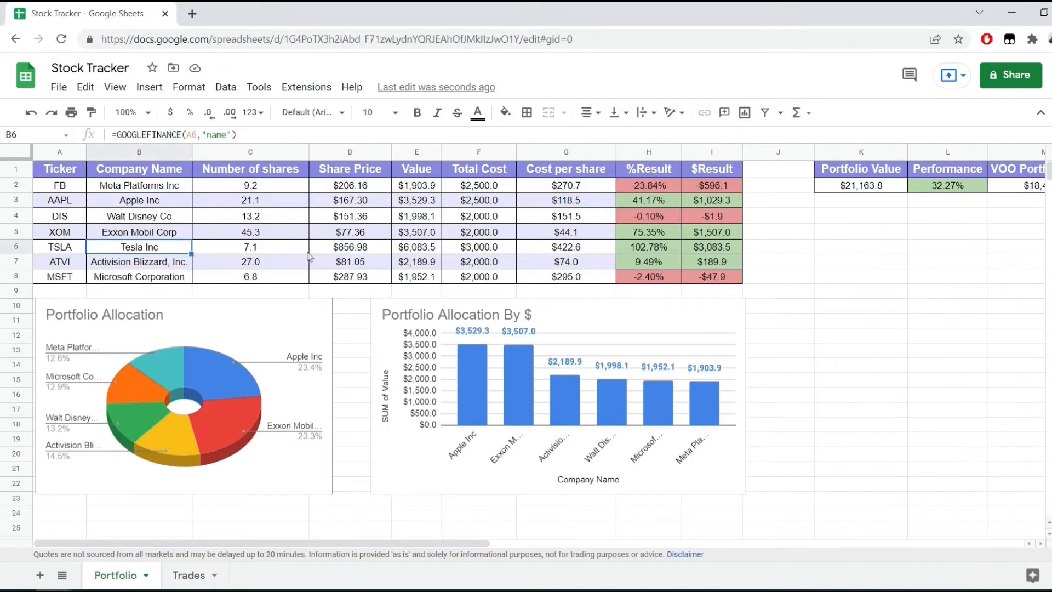
pyautogui.click(407, 250)
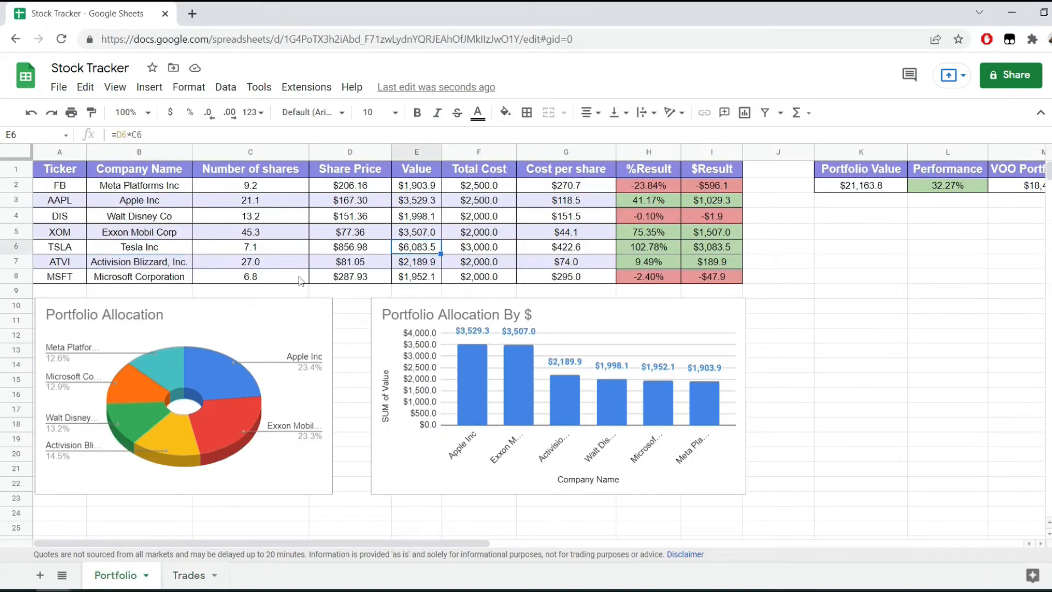
pyautogui.click(175, 247)
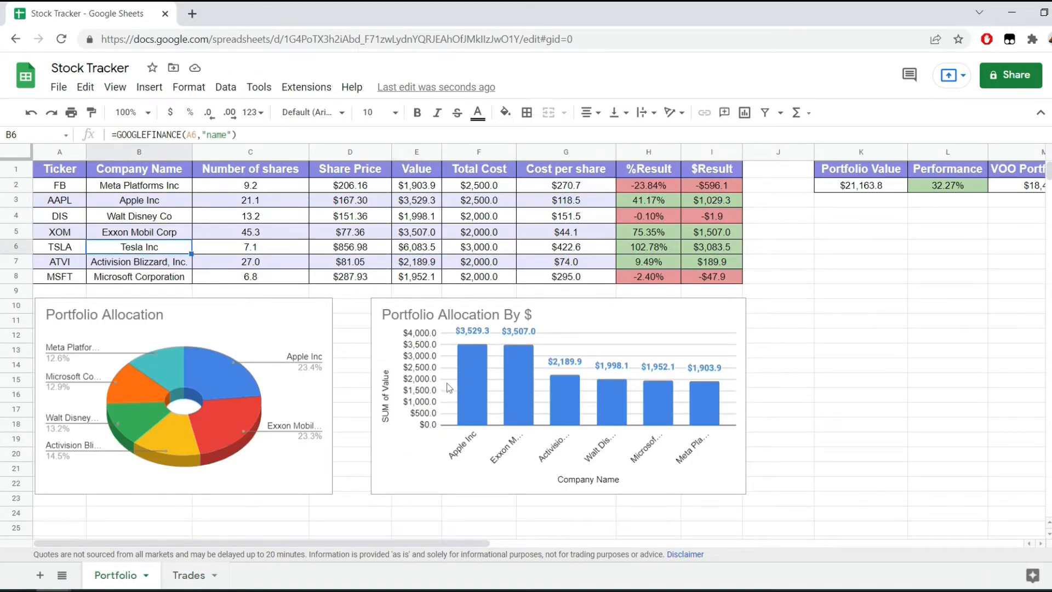
pyautogui.click(615, 320)
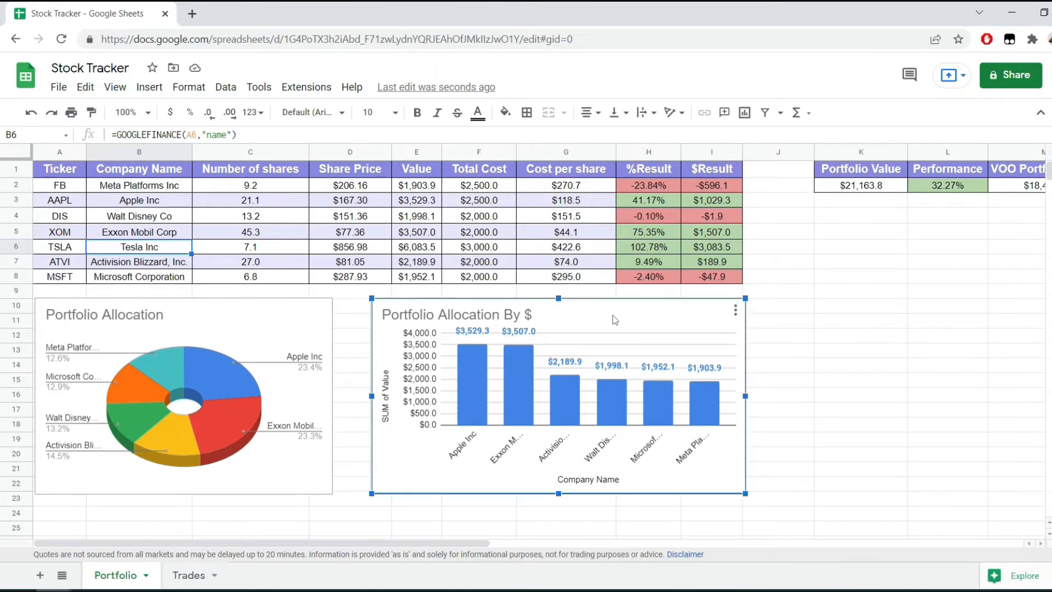
# Include Tesla's $6,083.5 in the pivot table's Value filter, close the pivot table editor and check the Portfolio Allocation By $ chart
pyautogui.hscroll(10, 603, 274)
pyautogui.click(702, 279)
pyautogui.click(833, 501)
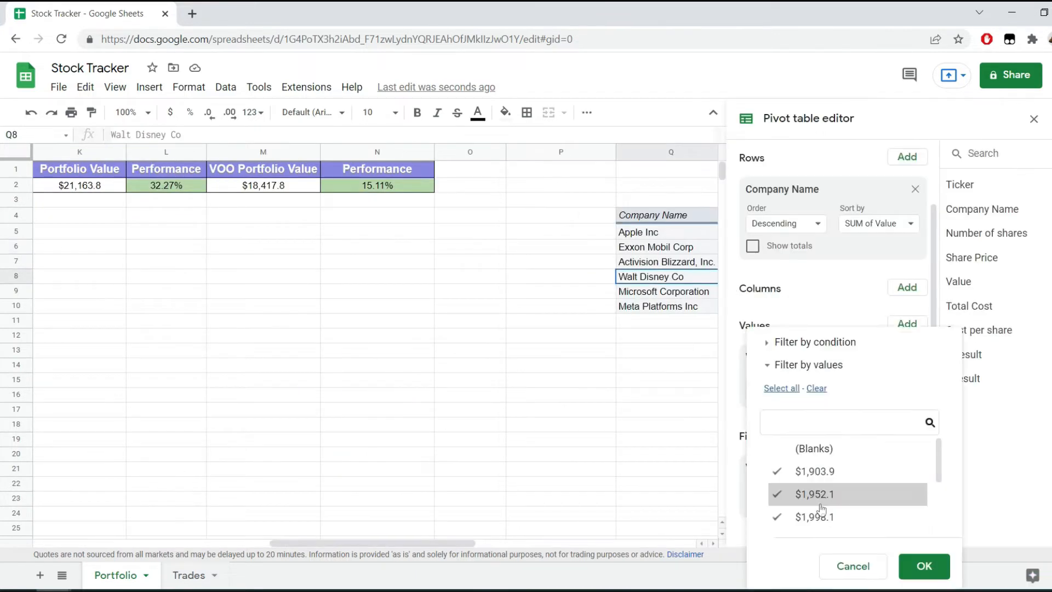
pyautogui.scroll(-3, 853, 468)
pyautogui.click(865, 525)
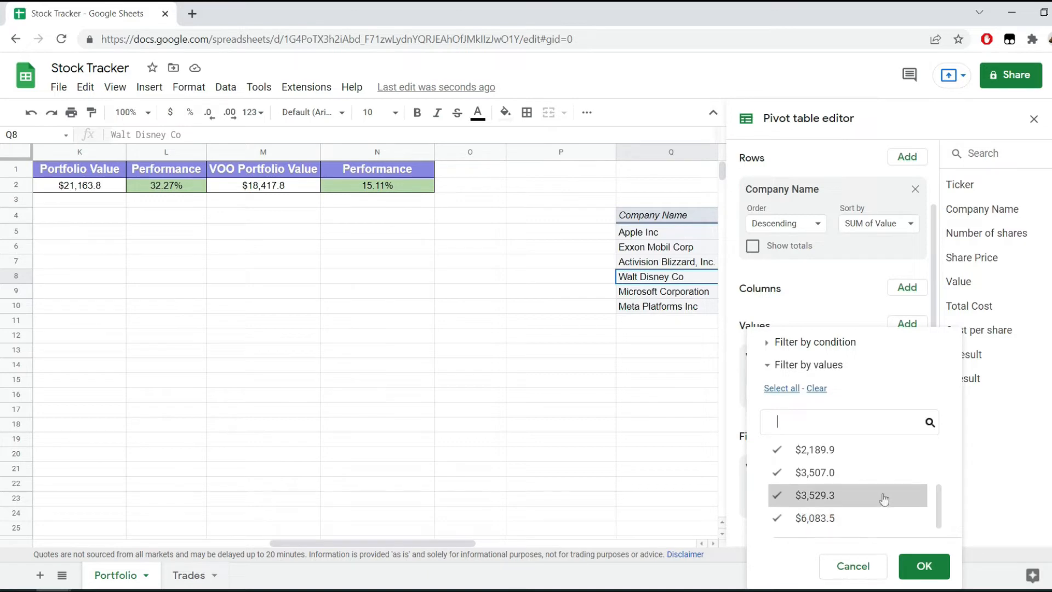
pyautogui.click(924, 566)
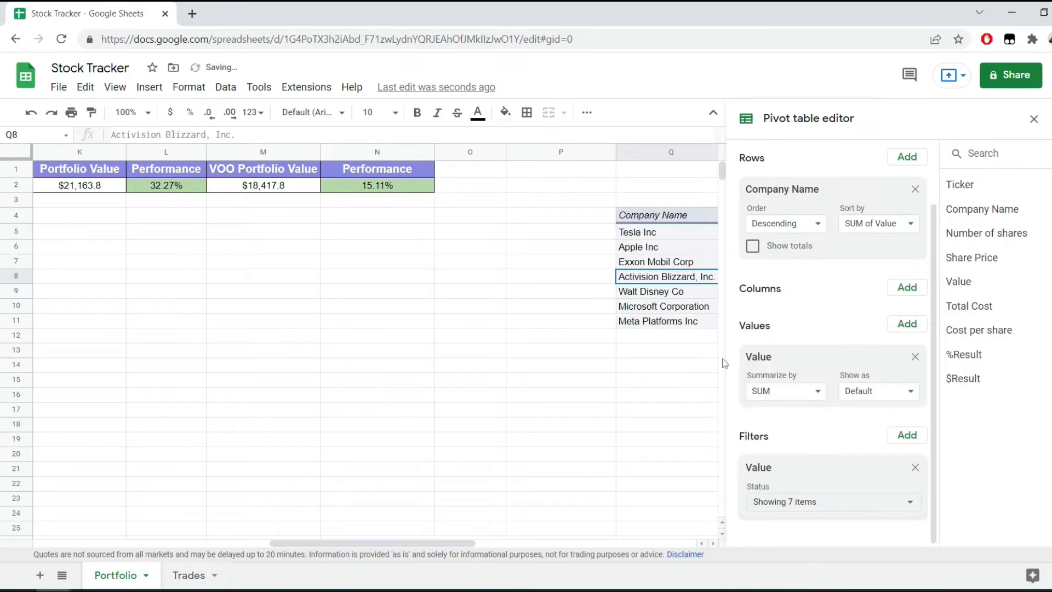
pyautogui.click(1034, 119)
pyautogui.hscroll(-10, 672, 265)
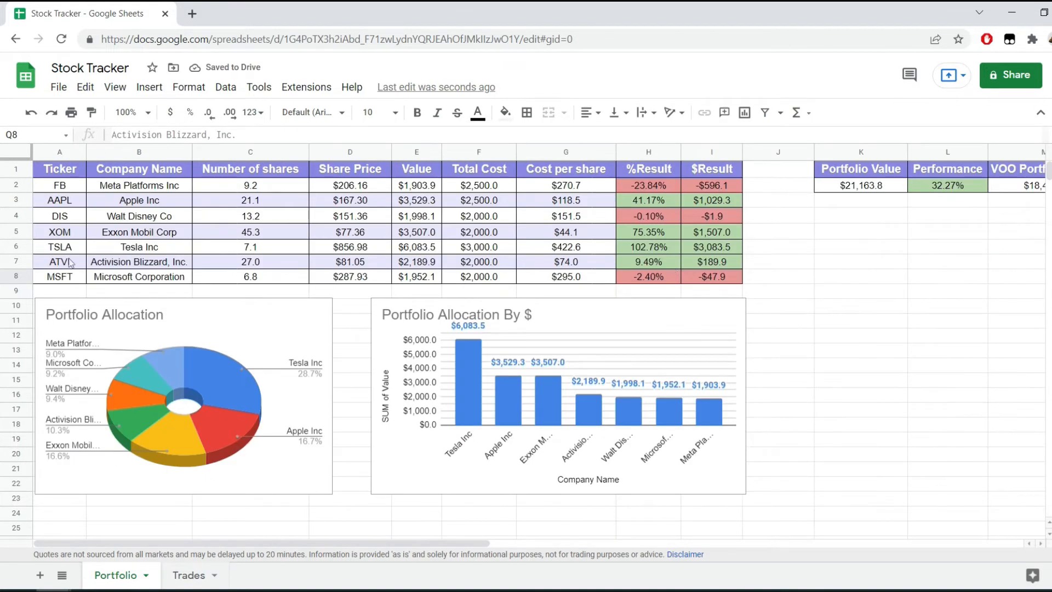
pyautogui.click(424, 311)
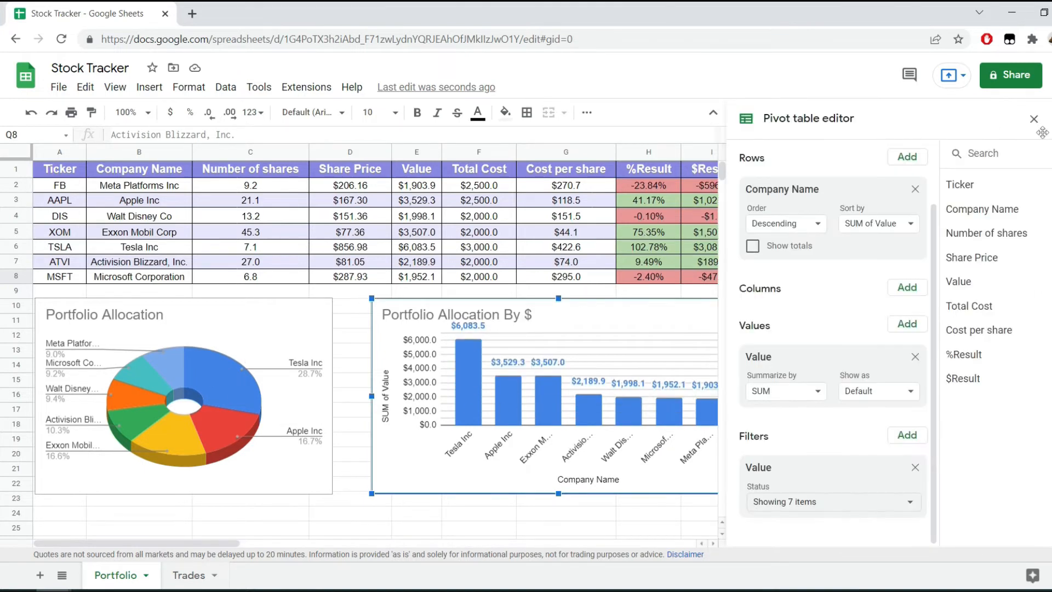
pyautogui.click(1034, 119)
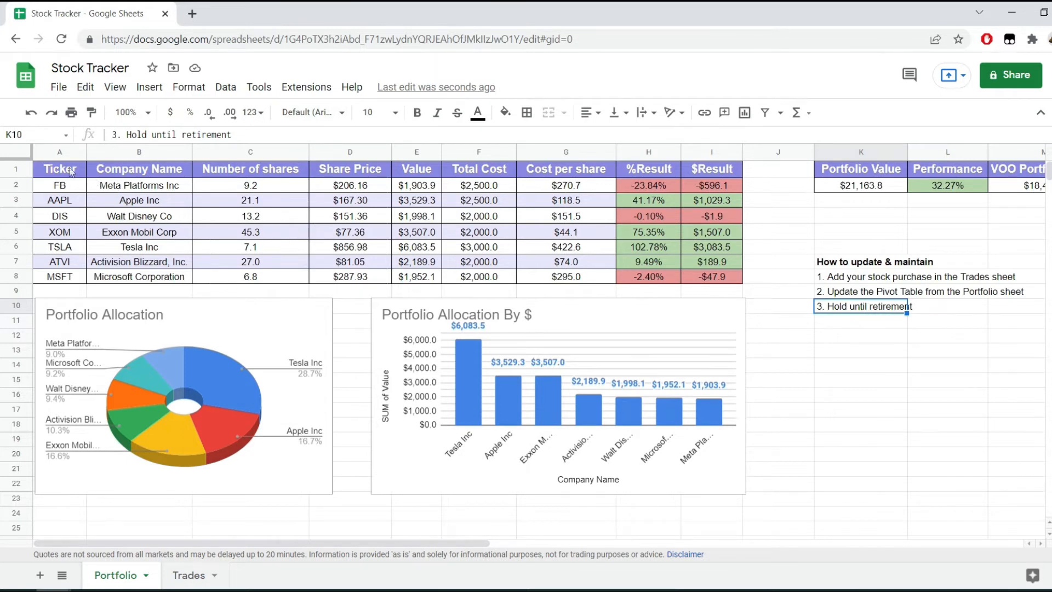
# Review the holdings table in A1:J8 and both portfolio allocation charts
pyautogui.moveTo(71, 172); pyautogui.dragTo(778, 279)
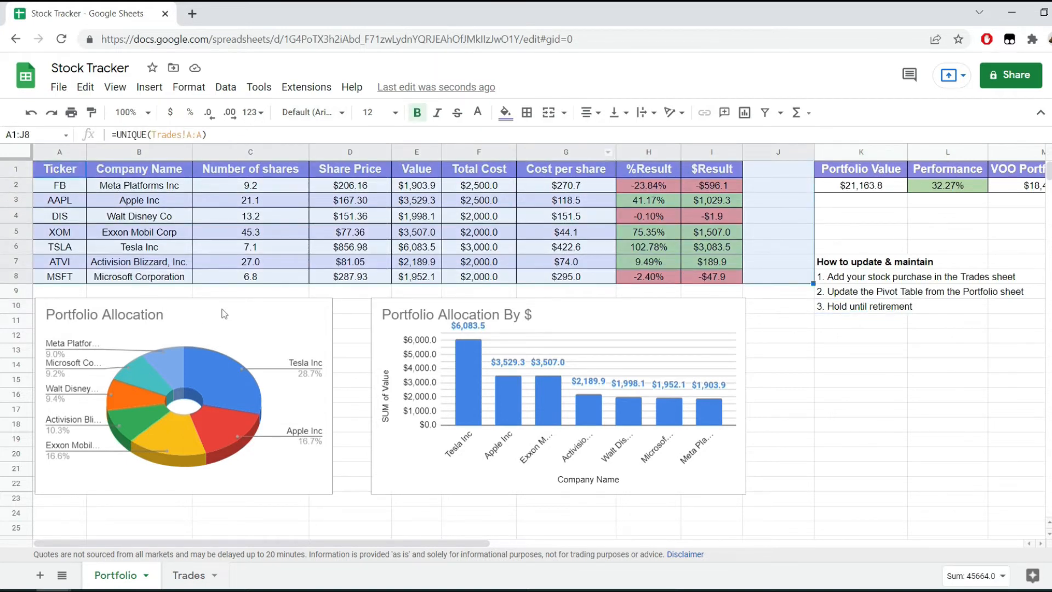
pyautogui.click(224, 314)
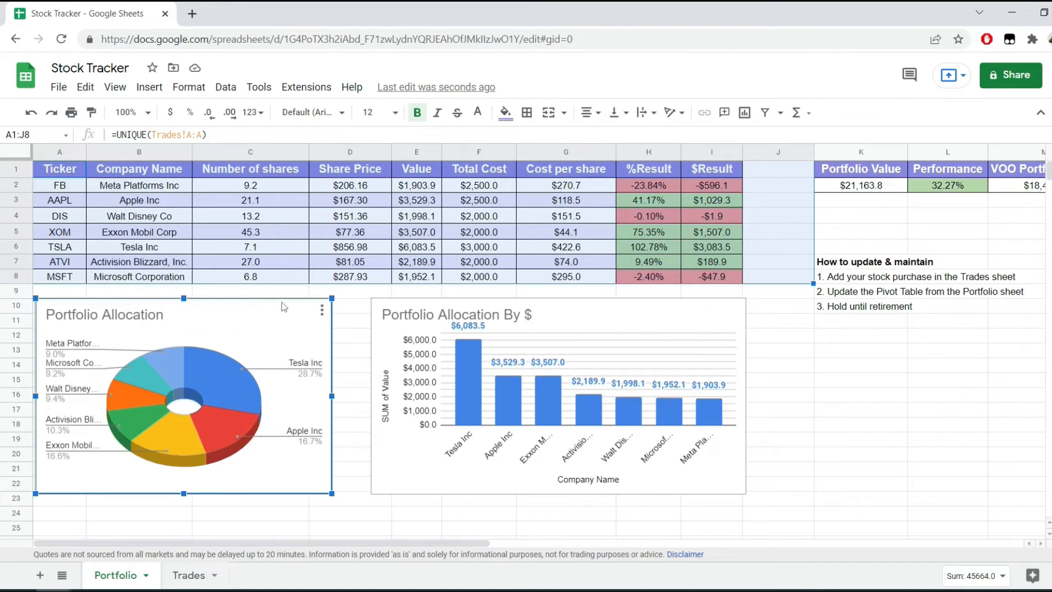
pyautogui.click(583, 327)
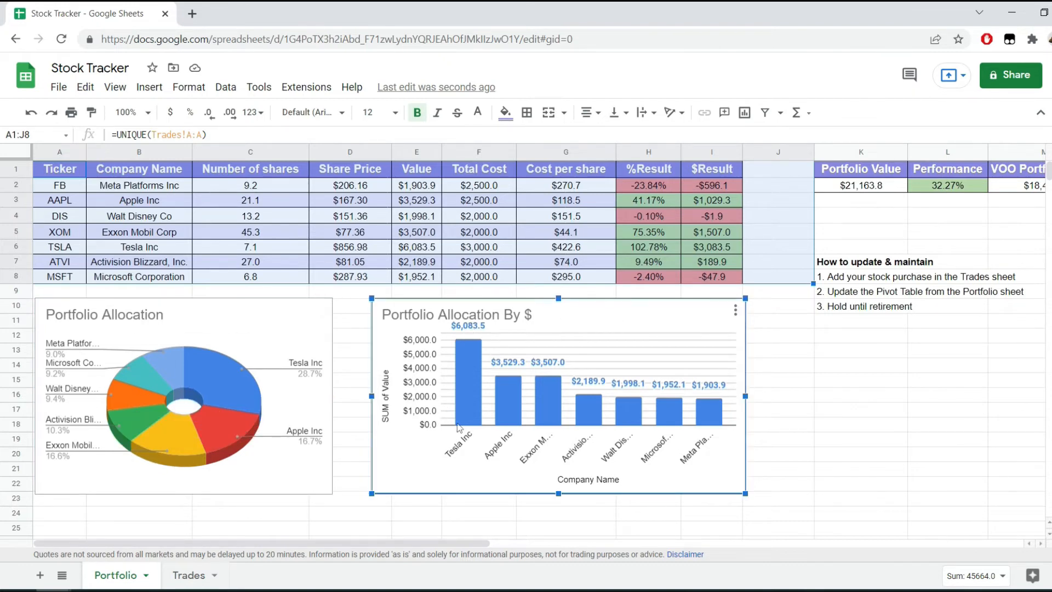
pyautogui.moveTo(477, 386)
pyautogui.click(918, 323)
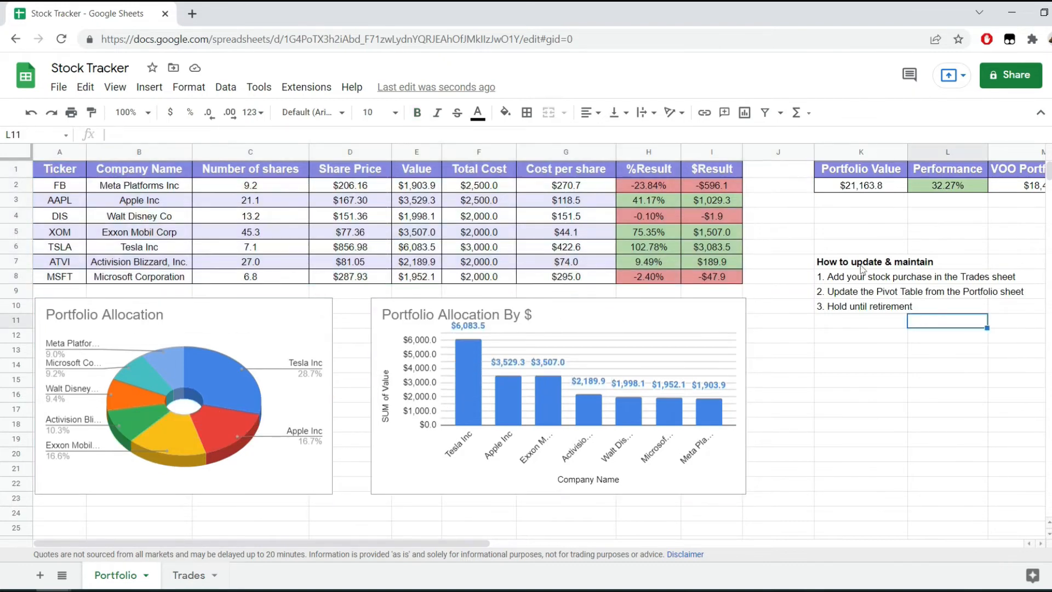
# Compare the portfolio's value and performance with the VOO portfolio's value and performance in K1:N2
pyautogui.hscroll(5, 478, 172)
pyautogui.moveTo(478, 171); pyautogui.dragTo(805, 192)
pyautogui.click(764, 232)
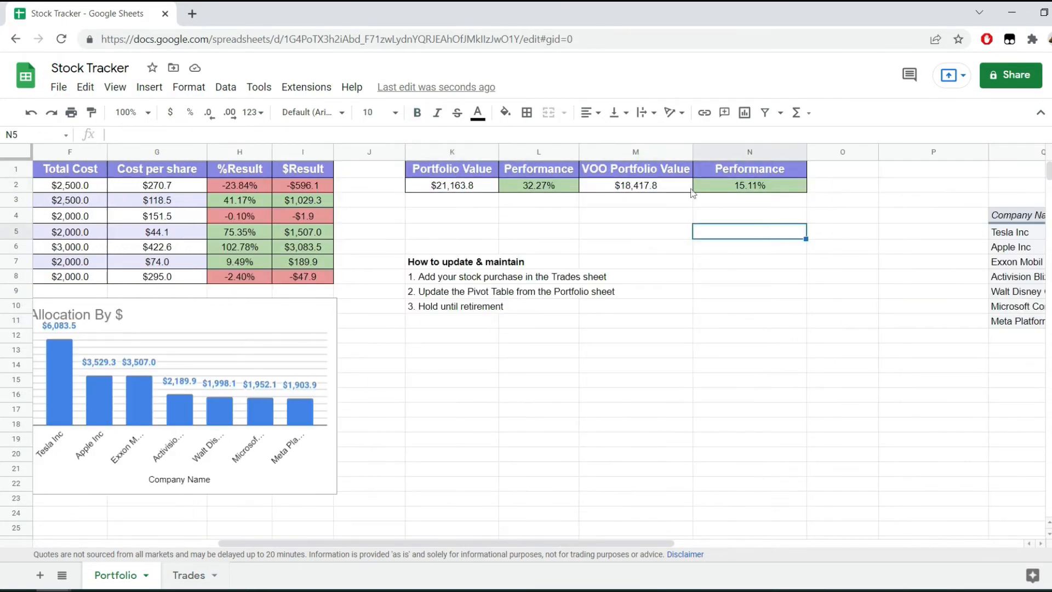
pyautogui.click(643, 175)
pyautogui.moveTo(643, 176); pyautogui.dragTo(658, 195)
pyautogui.click(699, 251)
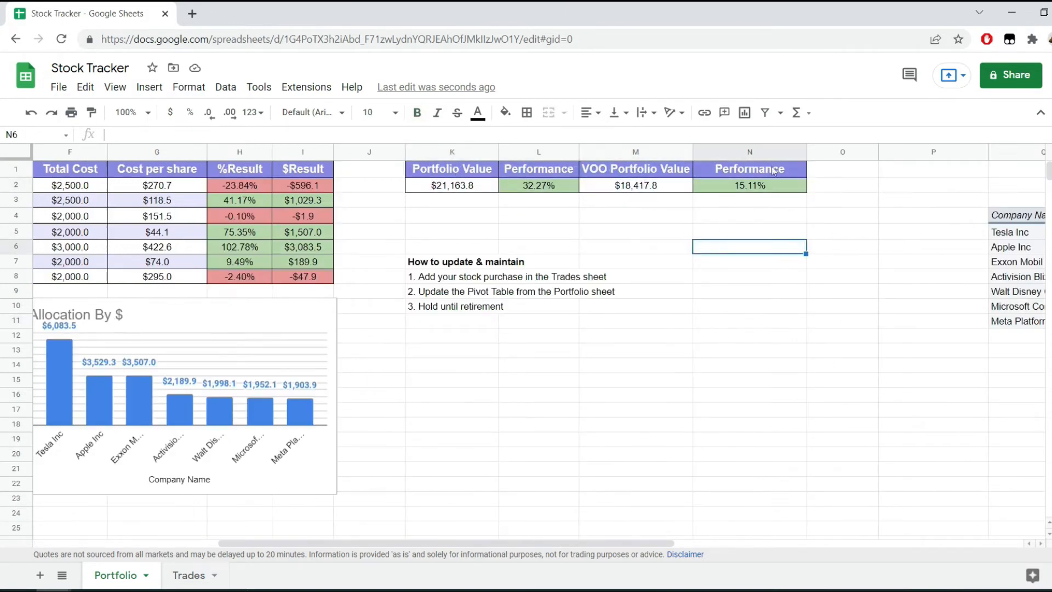
pyautogui.moveTo(773, 170); pyautogui.dragTo(771, 188)
pyautogui.moveTo(564, 173); pyautogui.dragTo(565, 189)
pyautogui.click(765, 170)
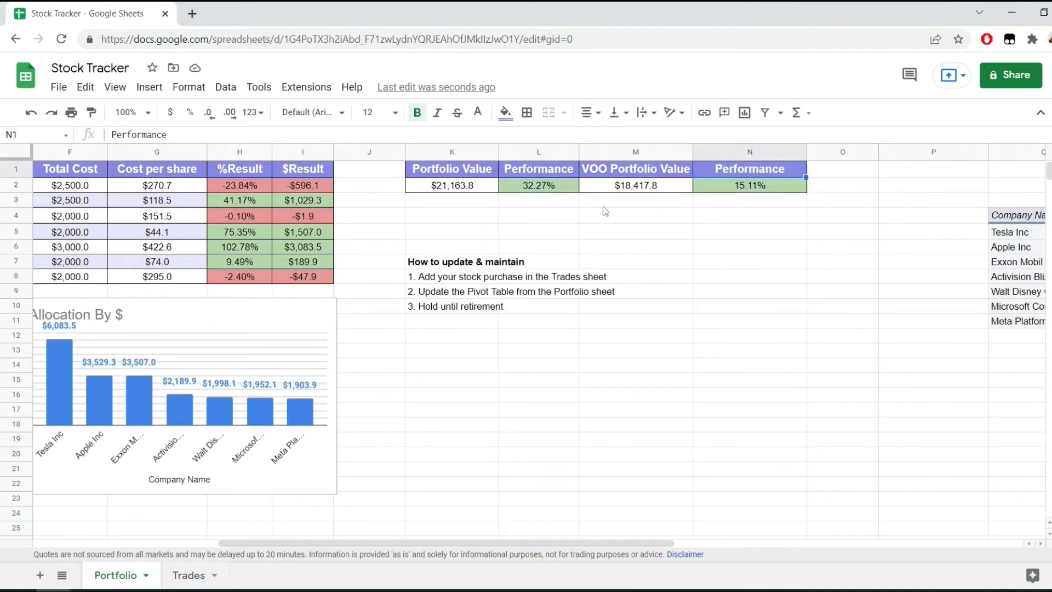
# Go through the three How to update & maintain instructions and look at the pivot table they refer to
pyautogui.click(493, 269)
pyautogui.click(443, 322)
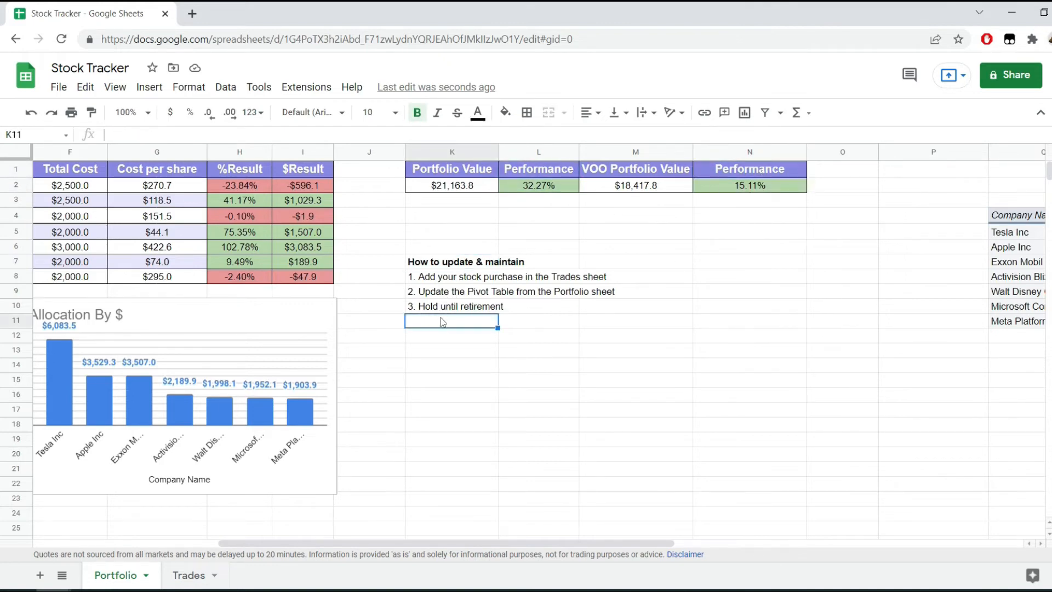
pyautogui.click(453, 282)
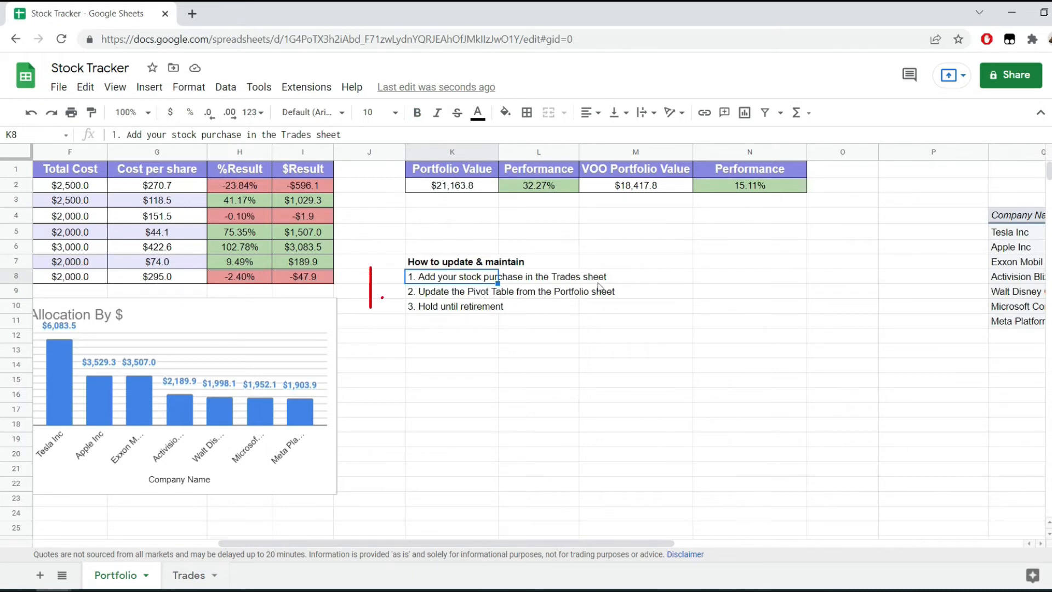
pyautogui.click(469, 297)
pyautogui.click(1029, 278)
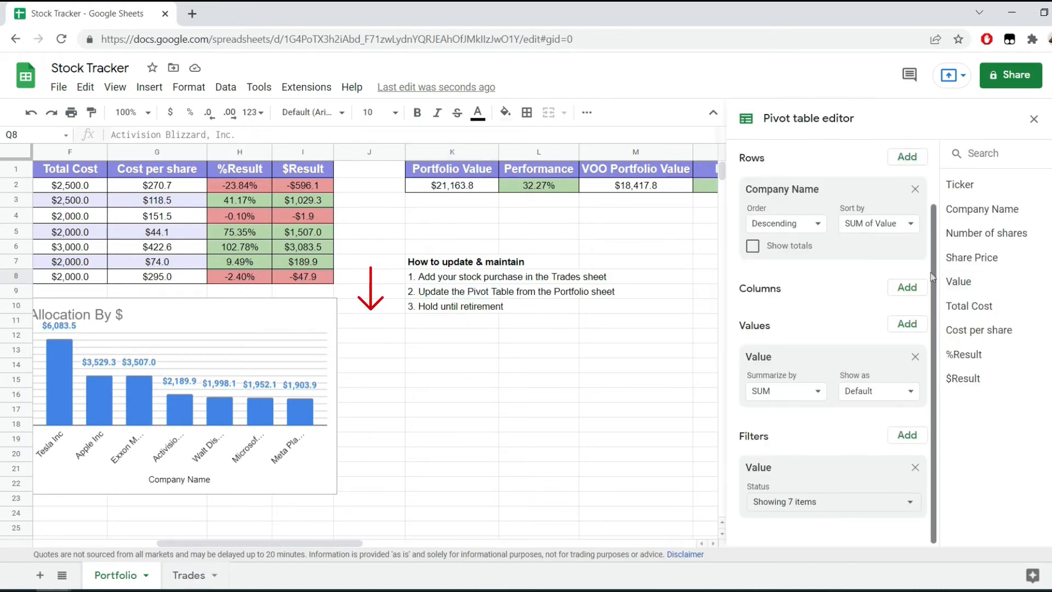
pyautogui.click(474, 308)
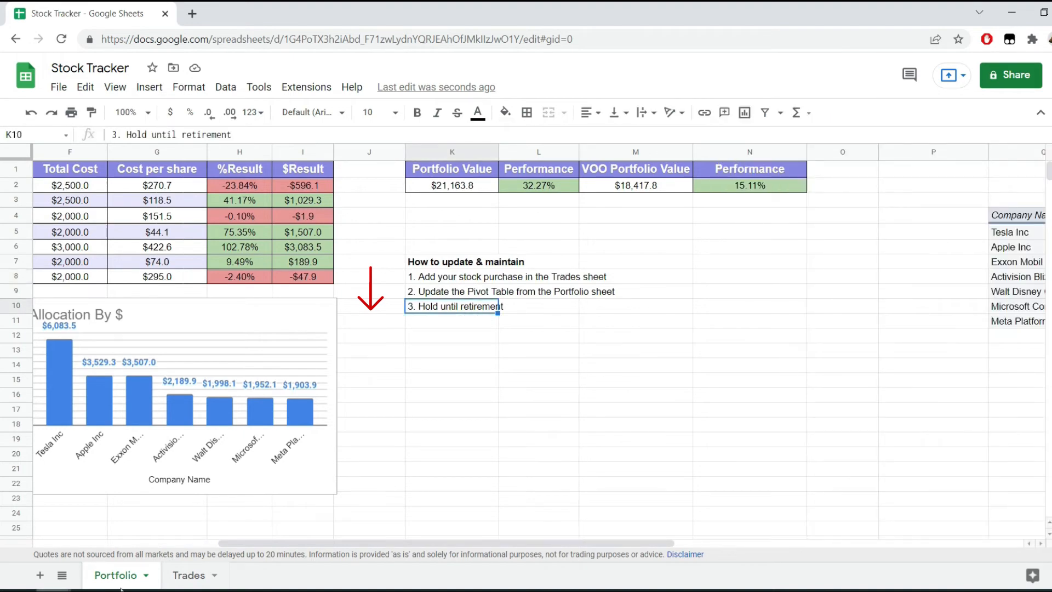
# Review the ticker, amount and date cells of the newest trades on the Trades sheet and return to the Portfolio overview
pyautogui.click(185, 577)
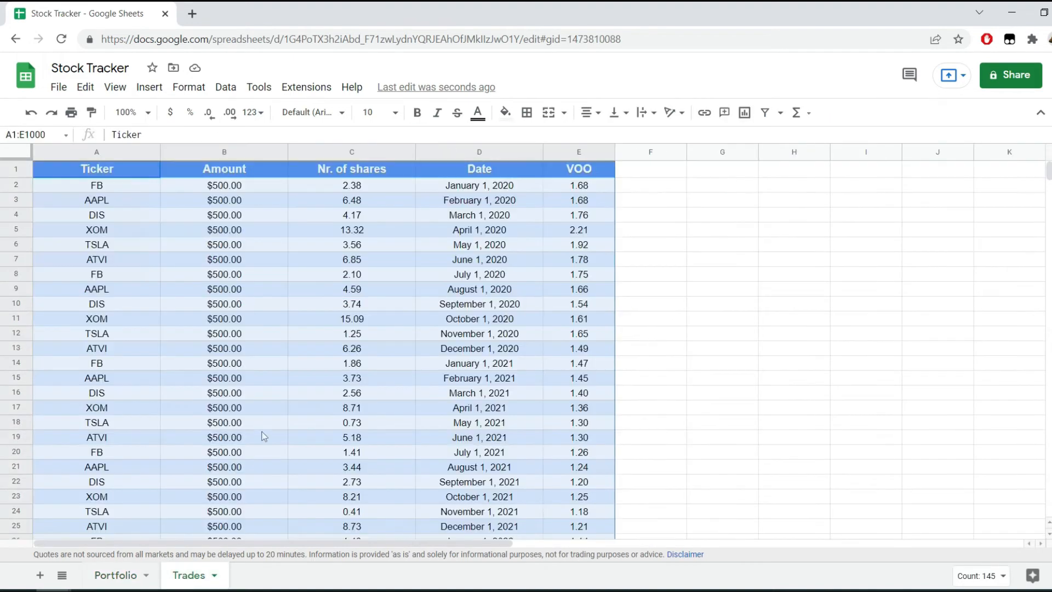
pyautogui.click(393, 341)
pyautogui.scroll(-5, 339, 305)
pyautogui.scroll(2, 340, 304)
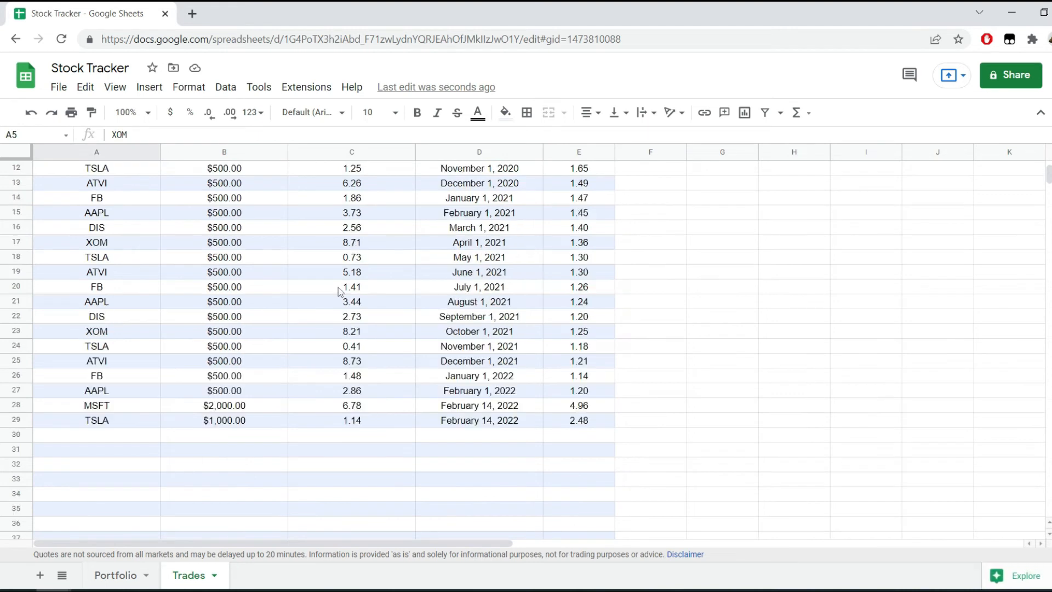
pyautogui.click(122, 421)
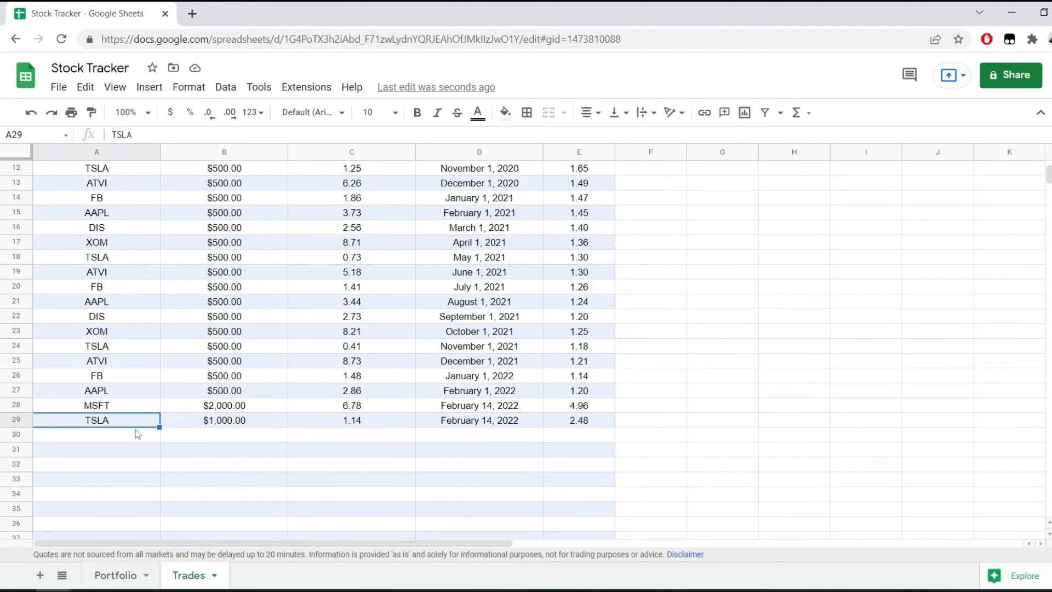
pyautogui.keyDown('shift'); pyautogui.click(224, 423); pyautogui.keyUp('shift')
pyautogui.keyDown('ctrl'); pyautogui.click(502, 425); pyautogui.keyUp('ctrl')
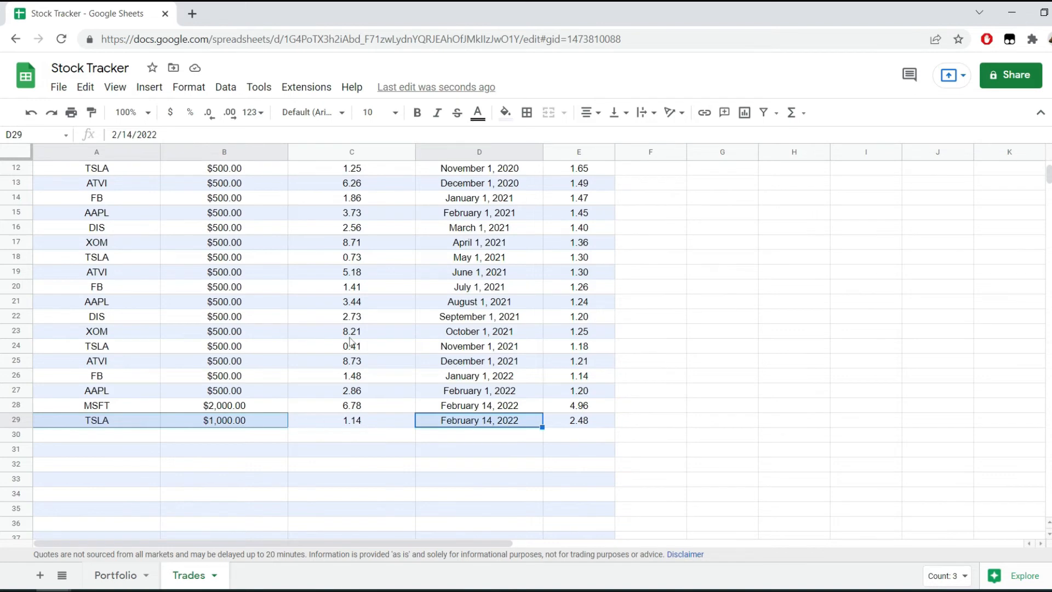
pyautogui.click(314, 445)
pyautogui.click(111, 421)
pyautogui.keyDown('shift'); pyautogui.click(224, 420); pyautogui.keyUp('shift')
pyautogui.keyDown('ctrl'); pyautogui.click(463, 408); pyautogui.keyUp('ctrl')
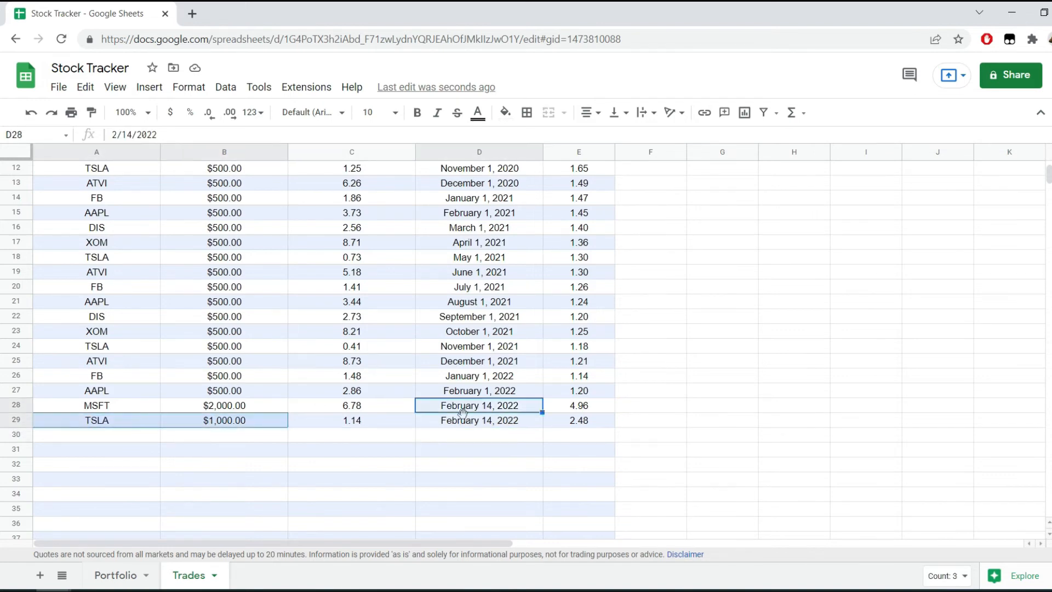
pyautogui.click(124, 574)
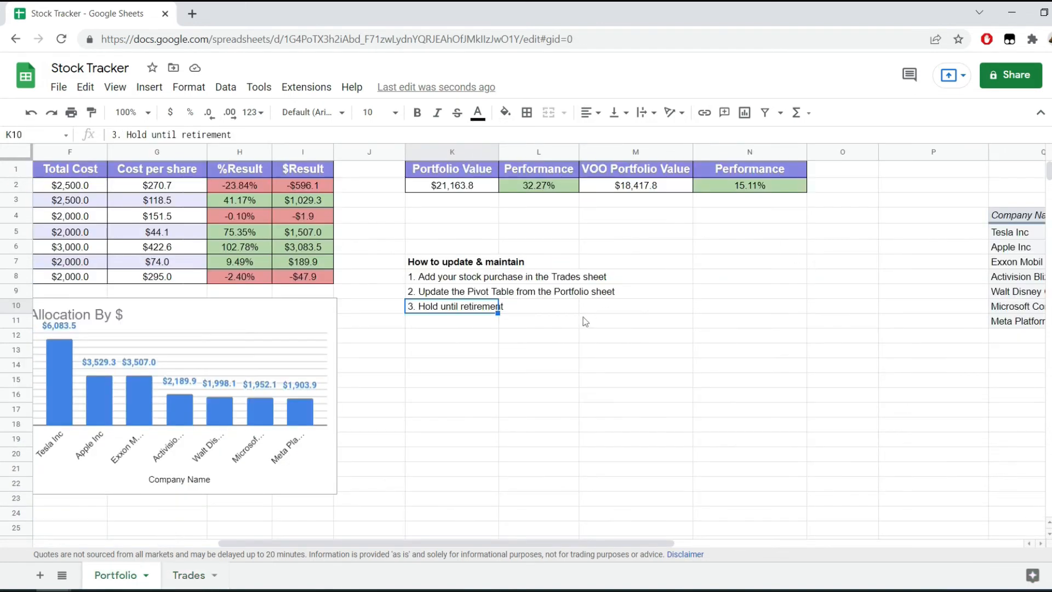
pyautogui.hscroll(-6, 583, 317)
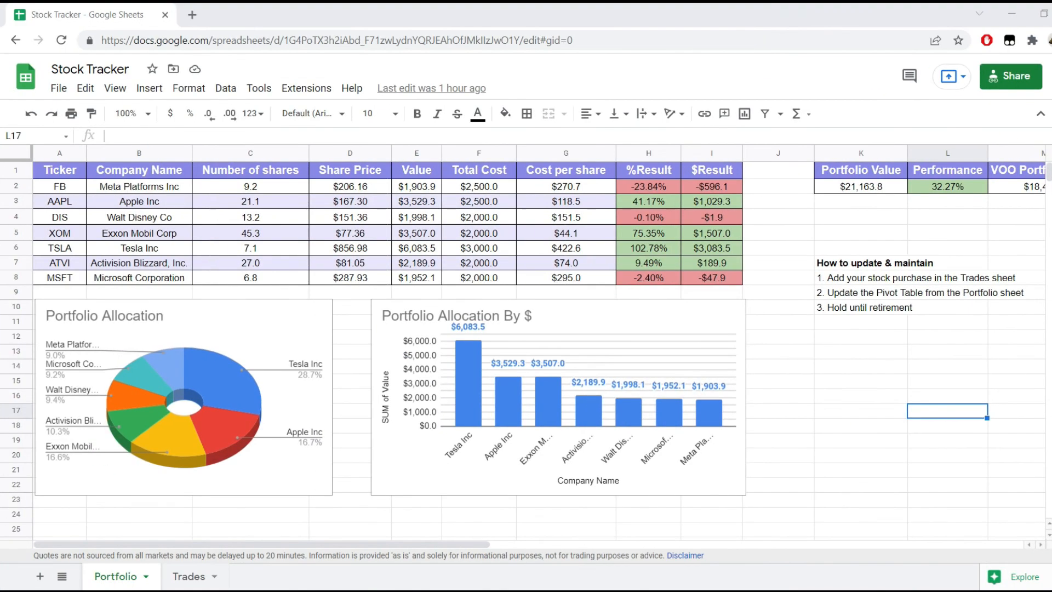